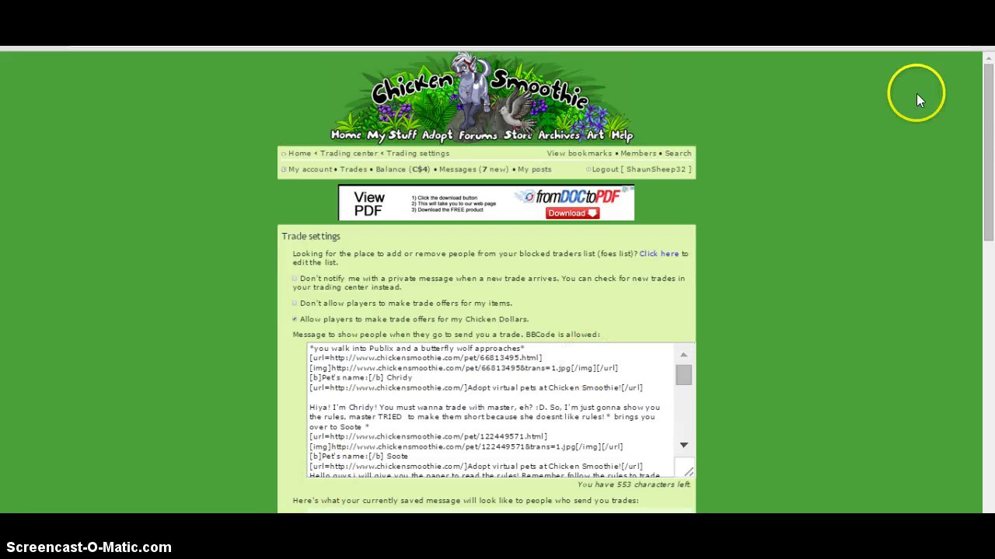
Open the trade settings from the trading center and bring the message's end into view
drag(988, 111, 978, 219)
click(891, 227)
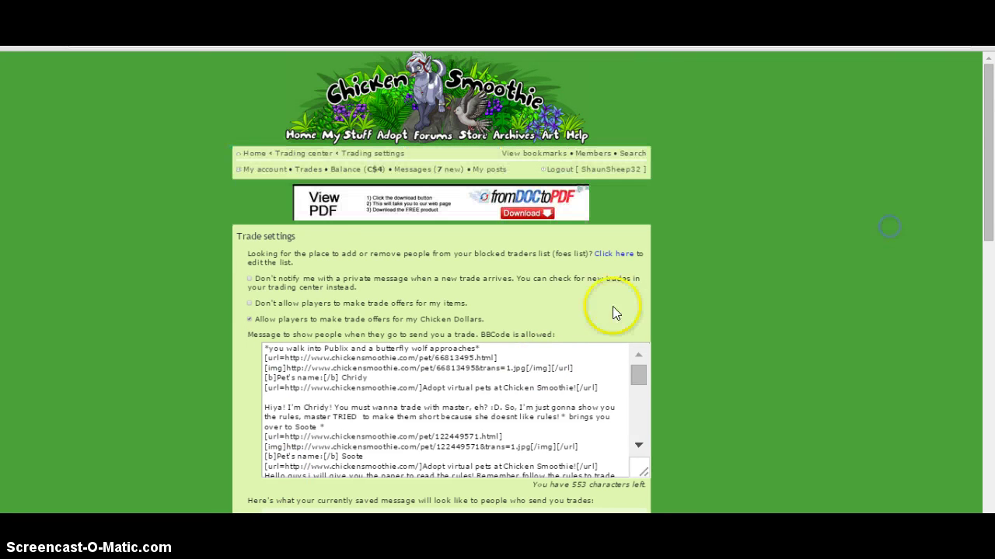
drag(639, 368, 311, 170)
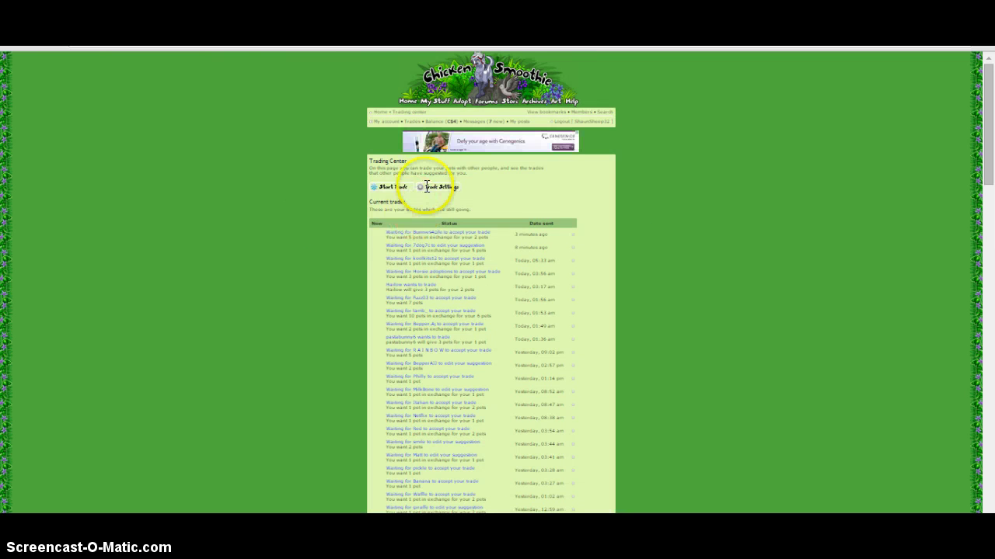
click(428, 190)
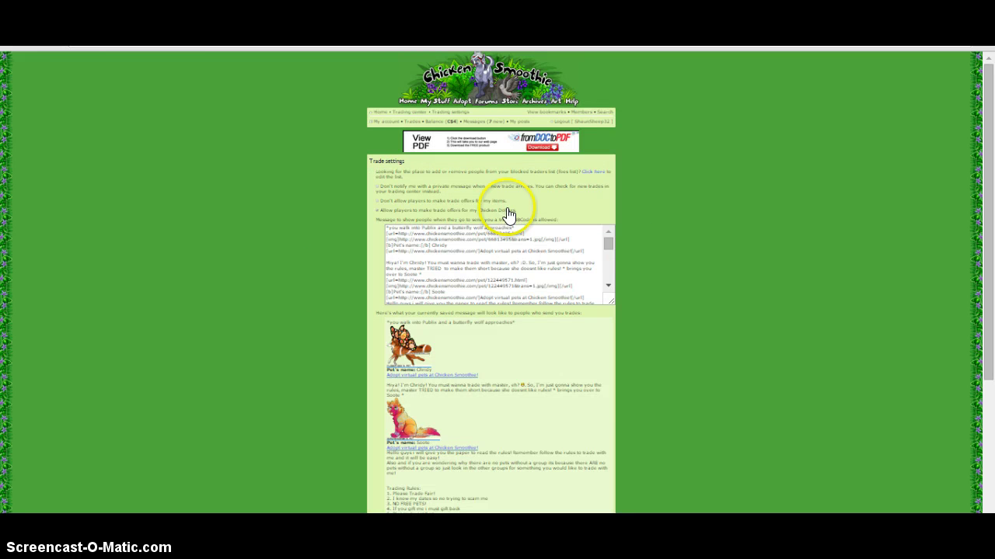
click(607, 285)
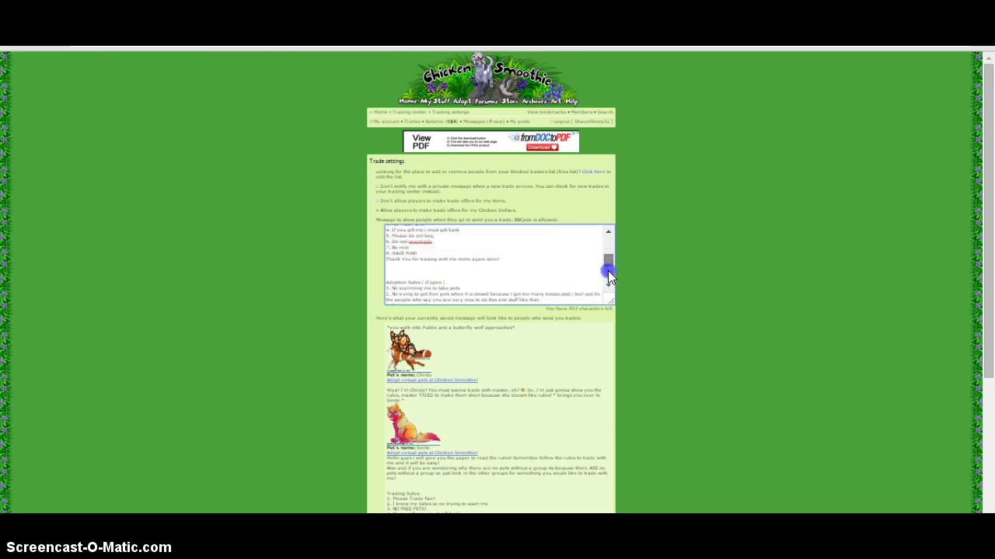
Add a new empty line right after 'I am currently looking for:' in the trade message
click(474, 300)
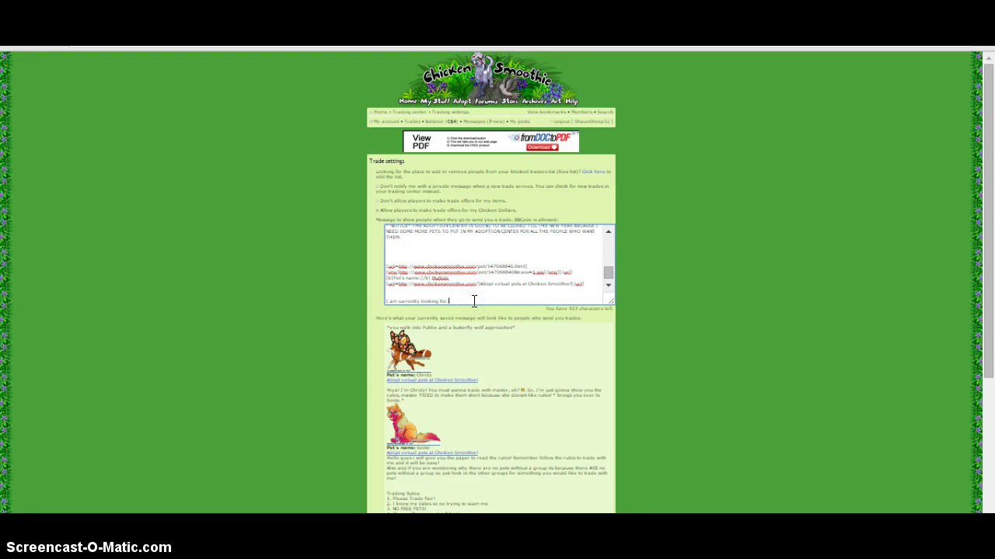
key(Return)
key(Return)
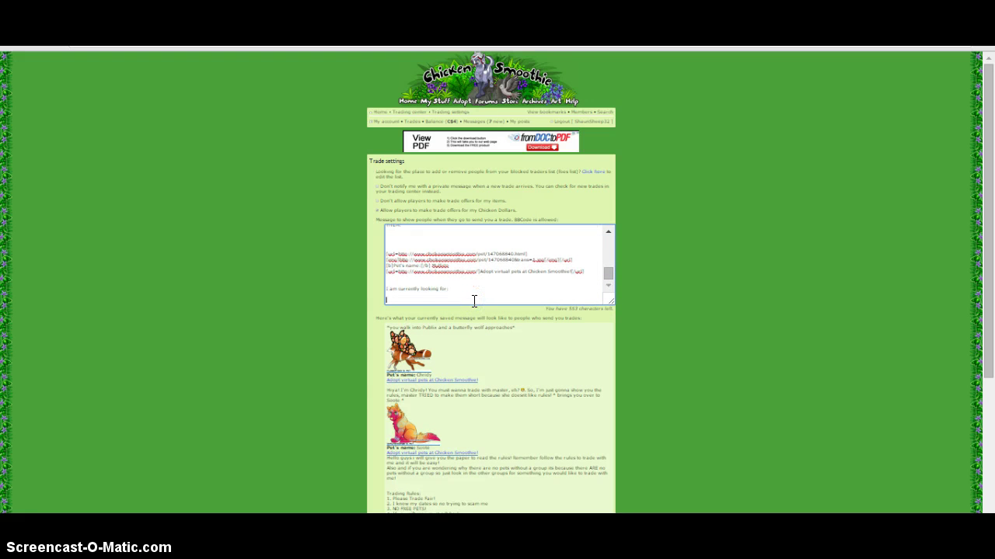
click(552, 289)
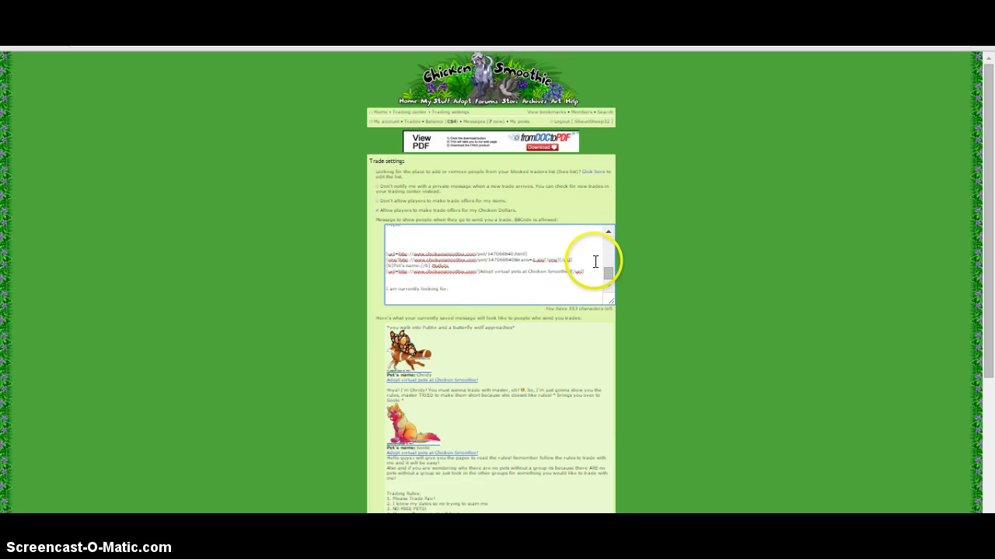
ctrl+scroll(681, 322, up, 3)
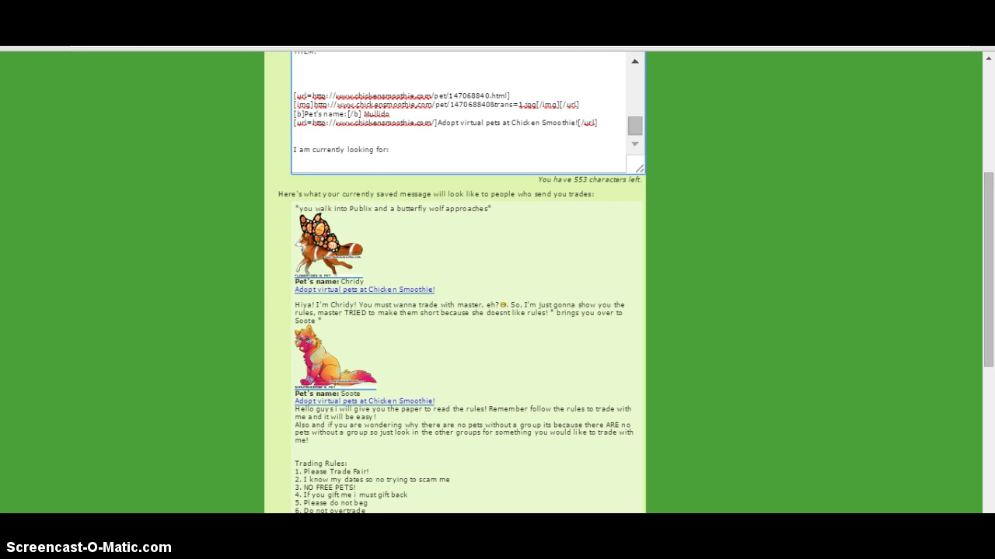
ctrl+scroll(160, 427, up, 3)
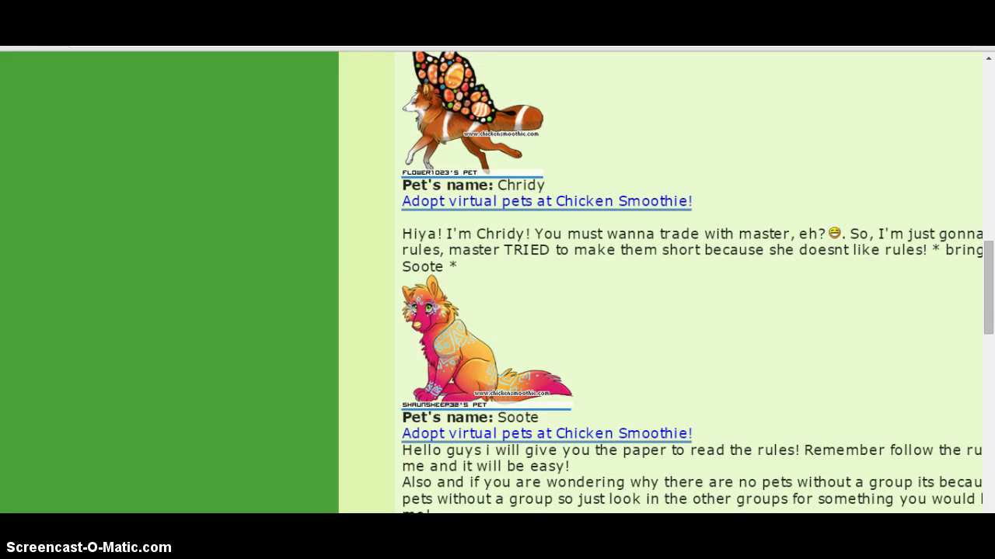
ctrl+scroll(163, 427, down, 3)
ctrl+scroll(183, 473, up, 4)
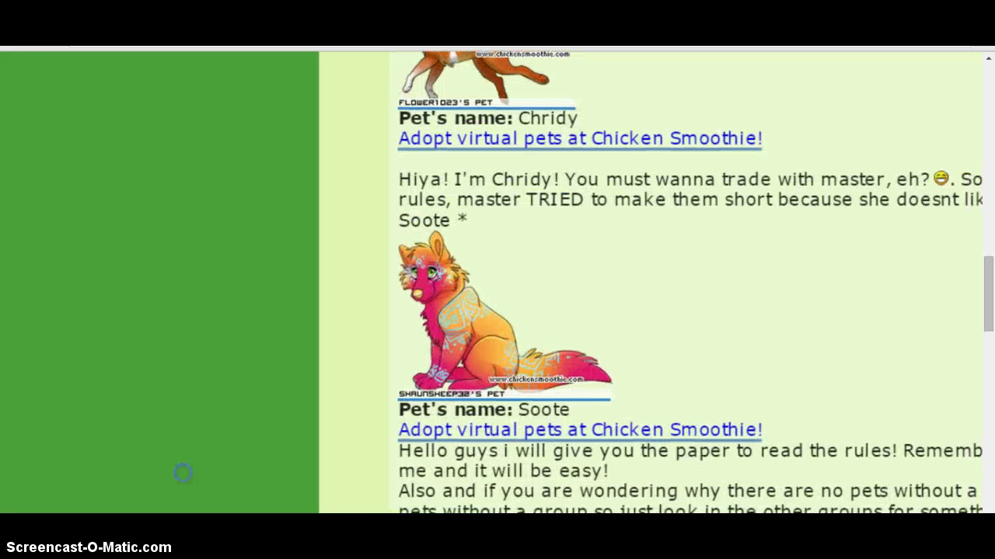
scroll(287, 244, up, 1)
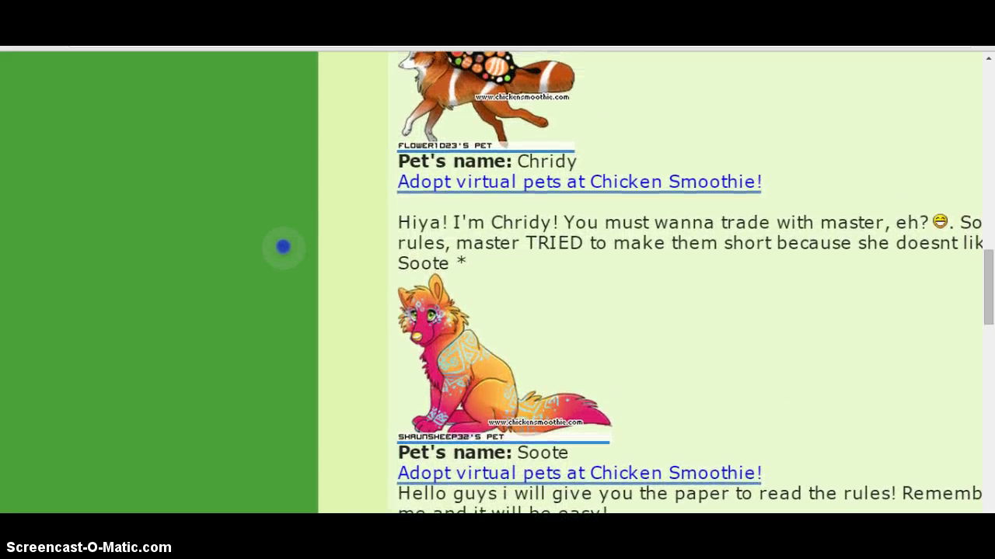
scroll(283, 246, up, 4)
ctrl+scroll(212, 271, down, 1)
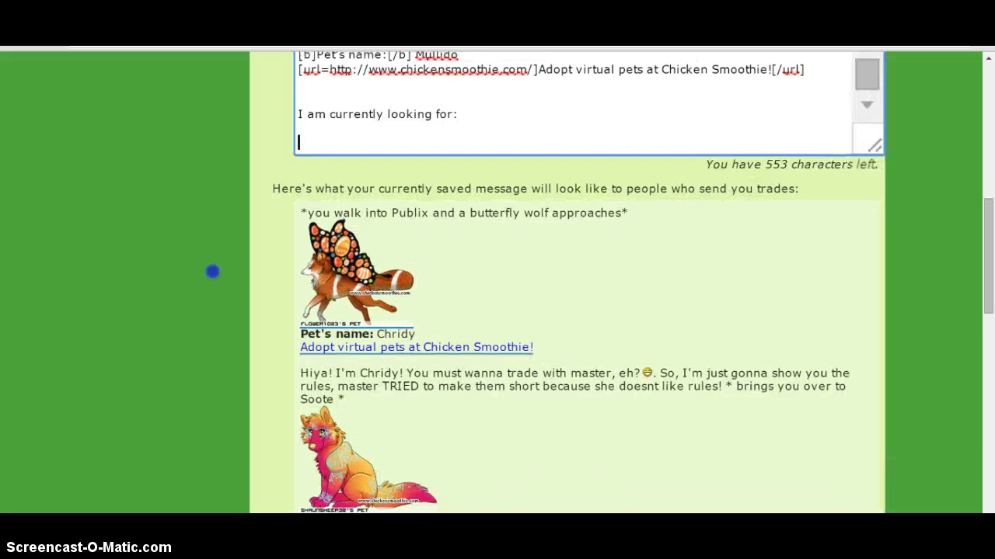
ctrl+scroll(213, 275, down, 1)
scroll(69, 279, down, 2)
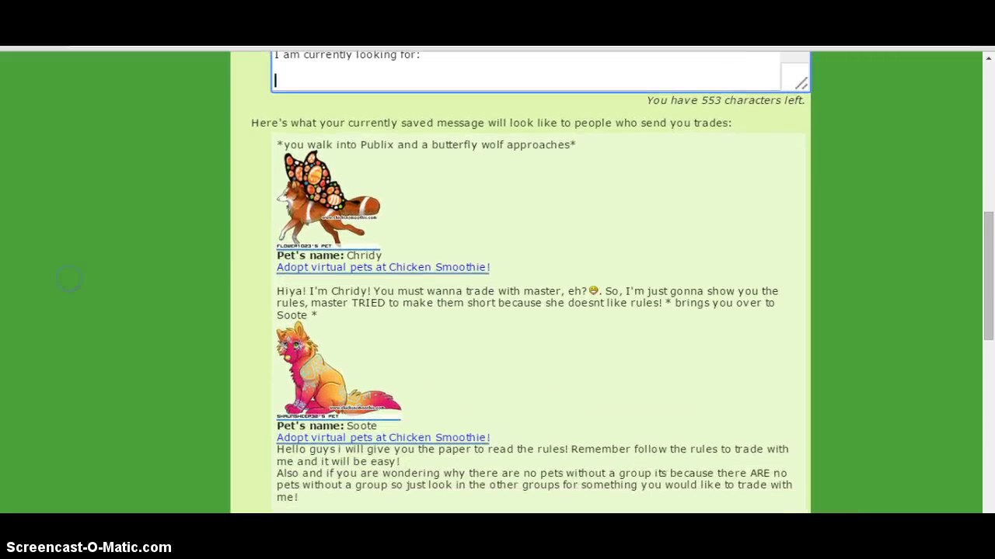
scroll(71, 329, down, 4)
scroll(101, 440, up, 6)
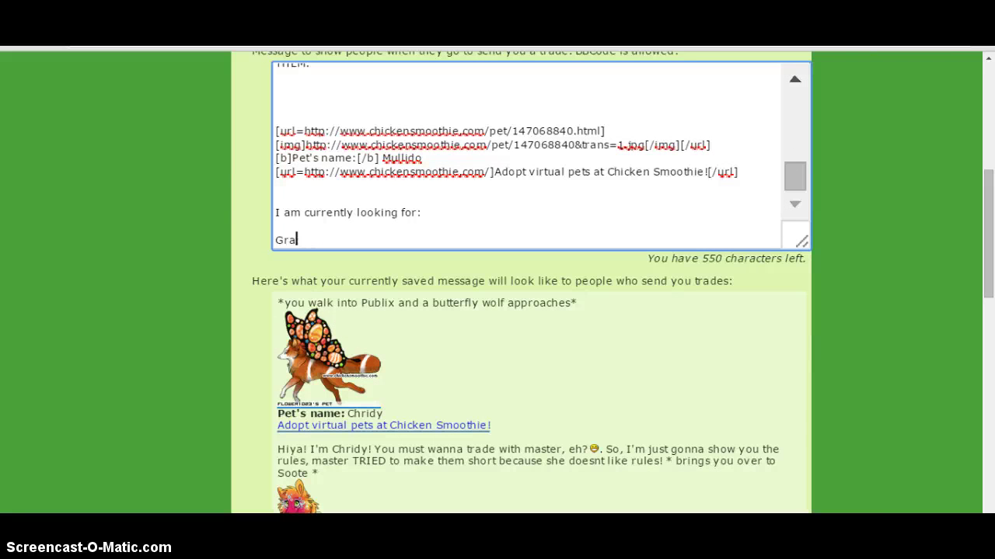
Enter Grapes, Banana, Pickle, Flower, Emoji and Christmas Tree, each on its own line
text(pes)
key(Return)
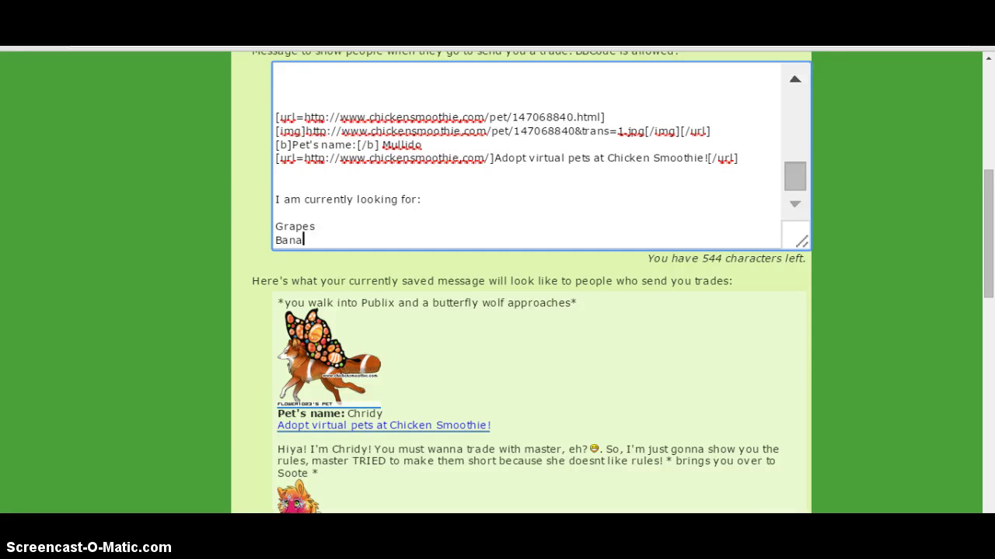
text(Banana)
key(Return)
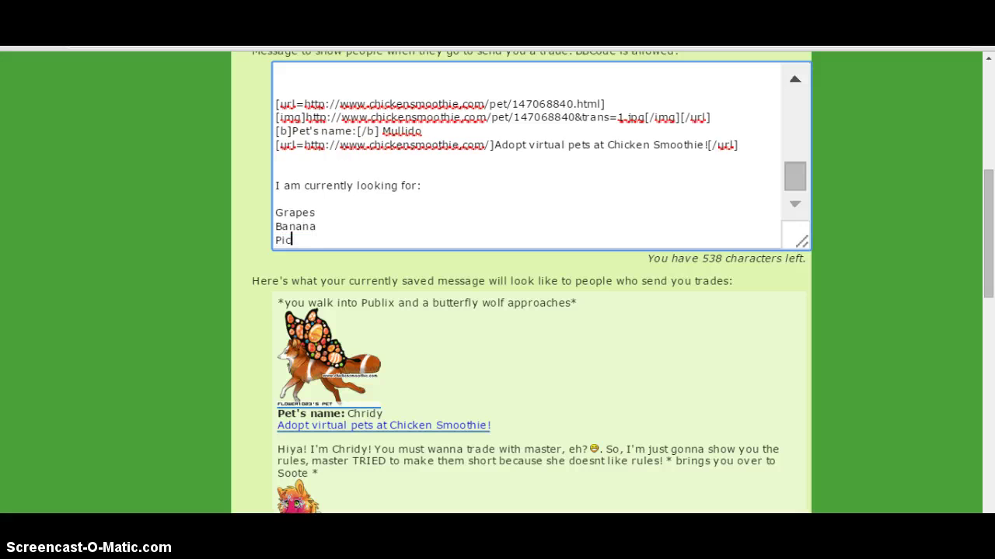
text(Pickle)
key(Return)
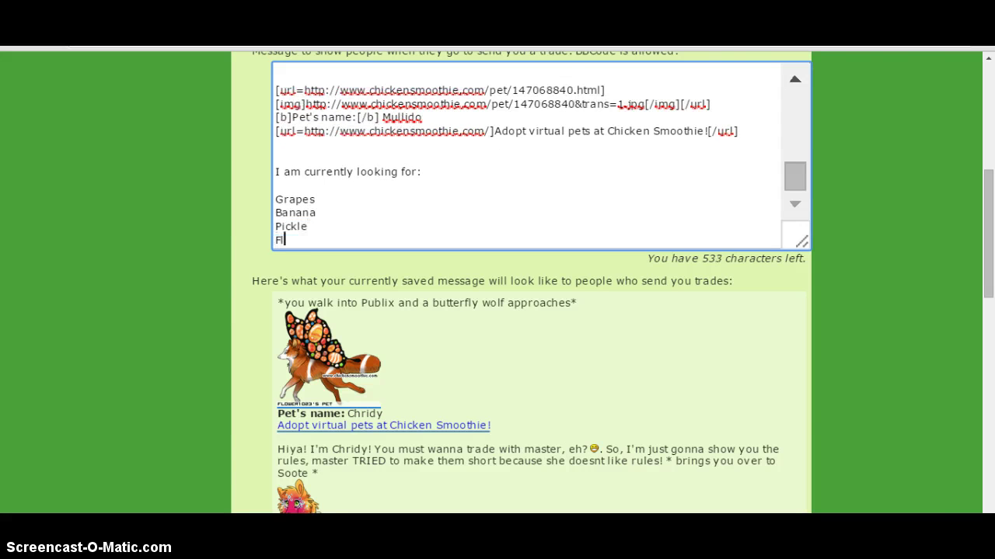
text(Flower)
key(Return)
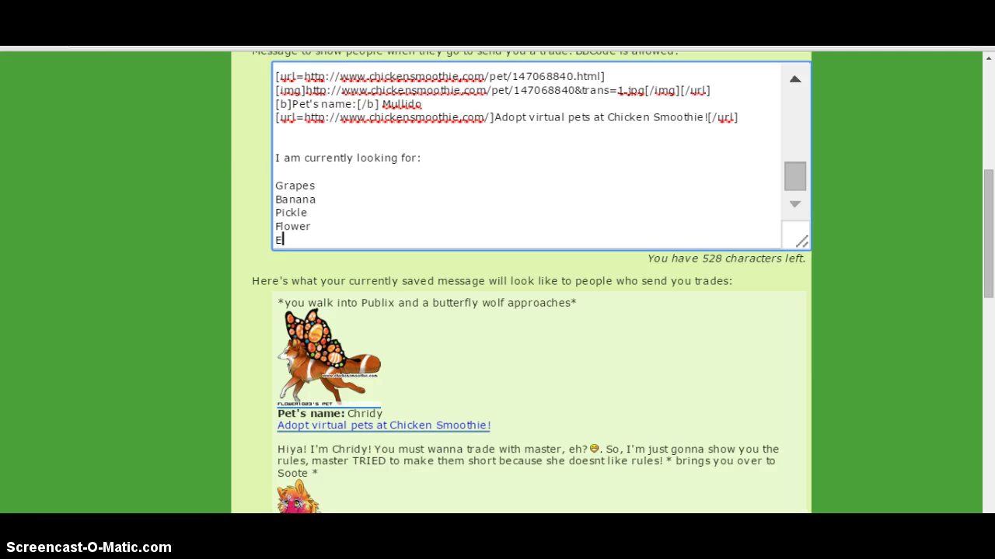
text(Emoji)
key(Return)
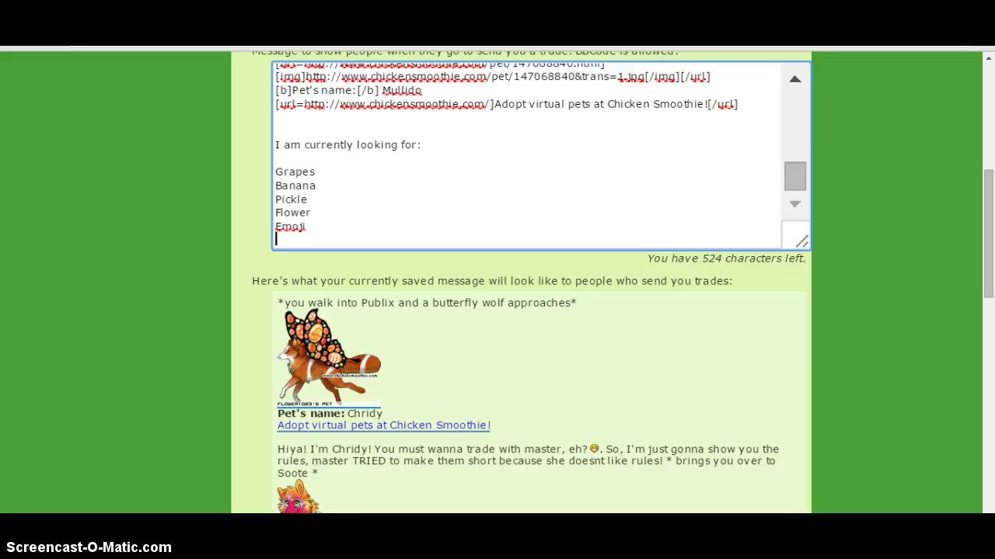
text(Christmas Tree)
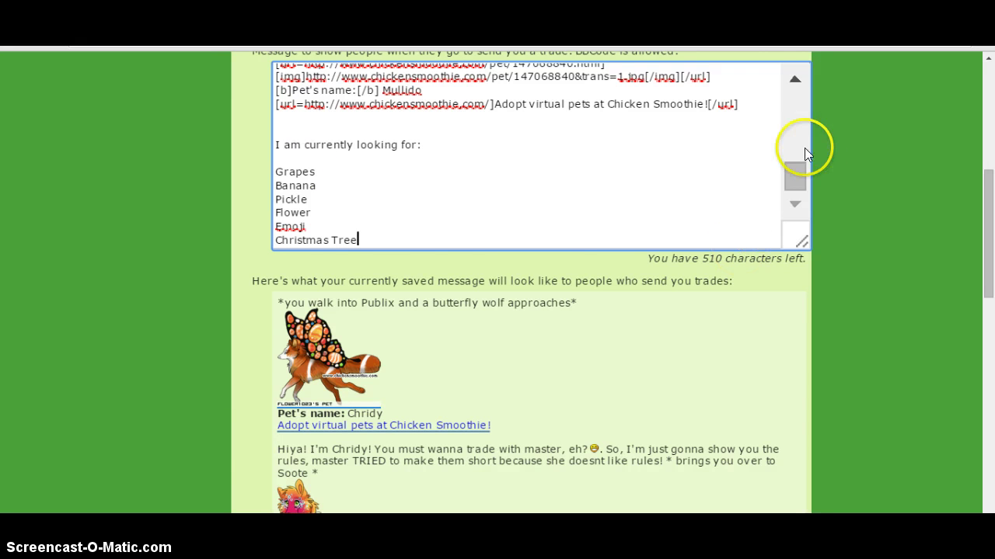
Preview the trade message with the six-item wish list, then save the settings
drag(797, 173, 796, 97)
scroll(910, 166, right, 5)
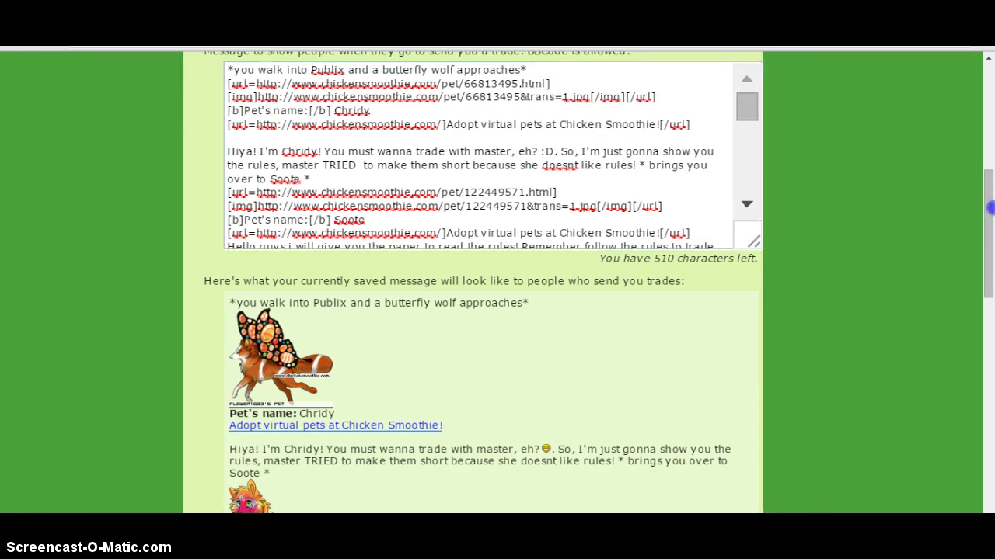
scroll(743, 362, down, 3)
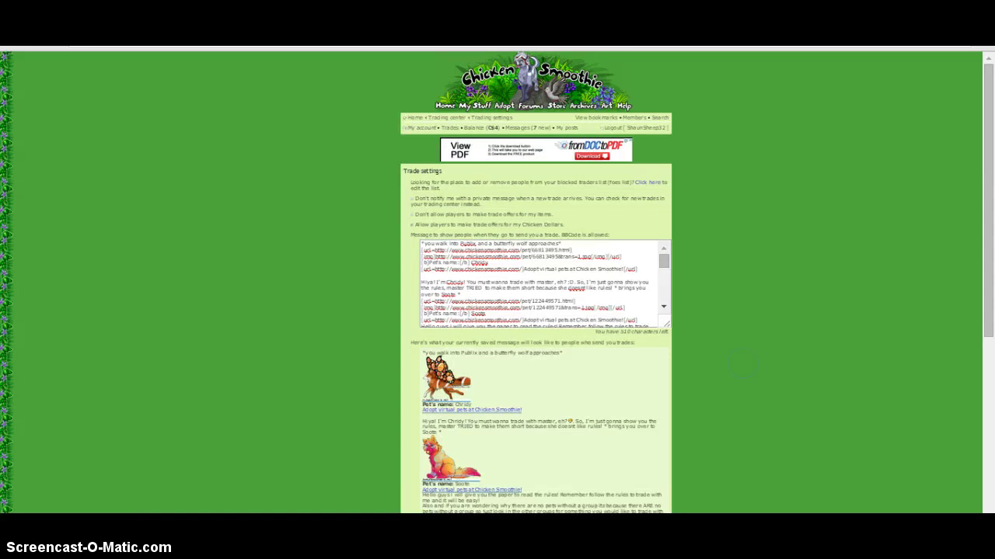
scroll(744, 215, up, 3)
scroll(799, 246, down, 10)
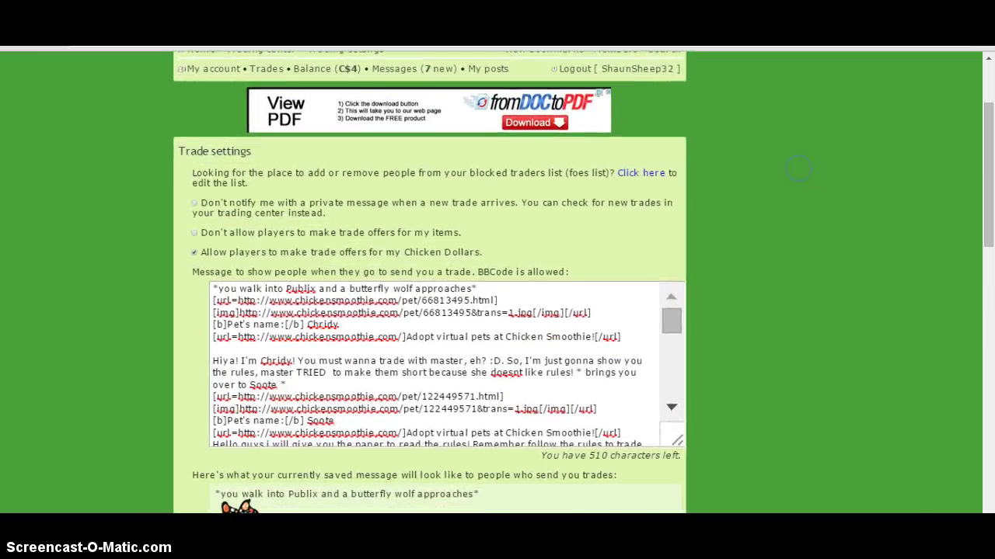
scroll(768, 301, down, 5)
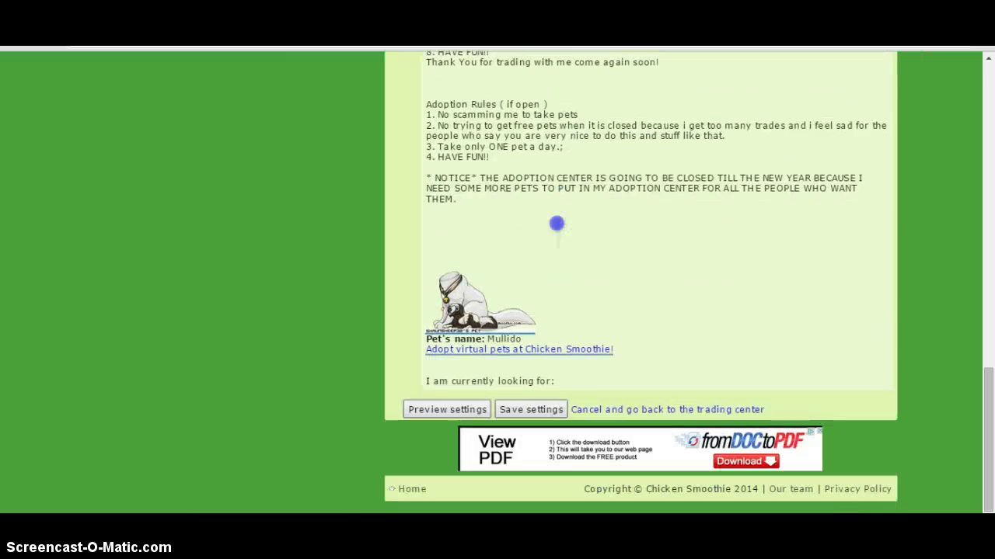
click(435, 418)
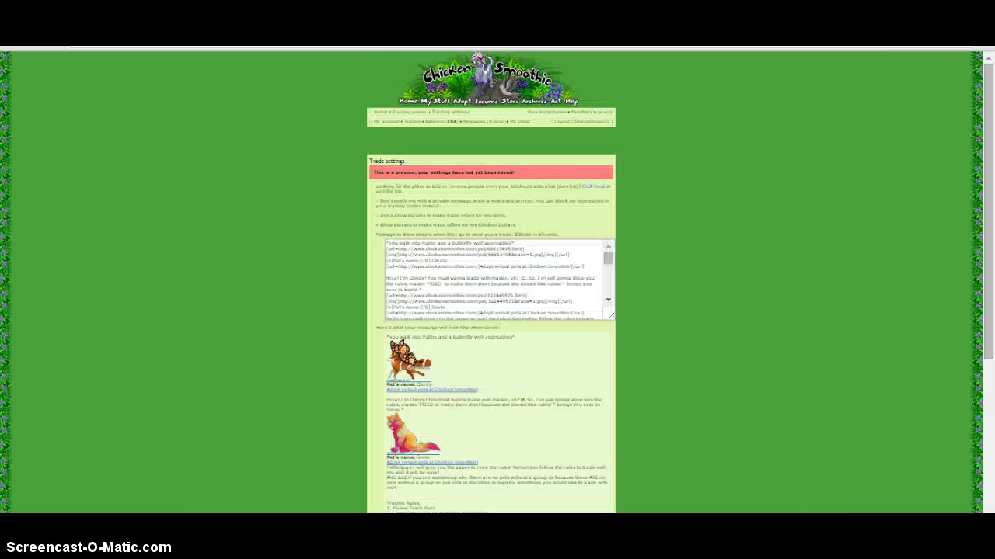
scroll(561, 194, down, 5)
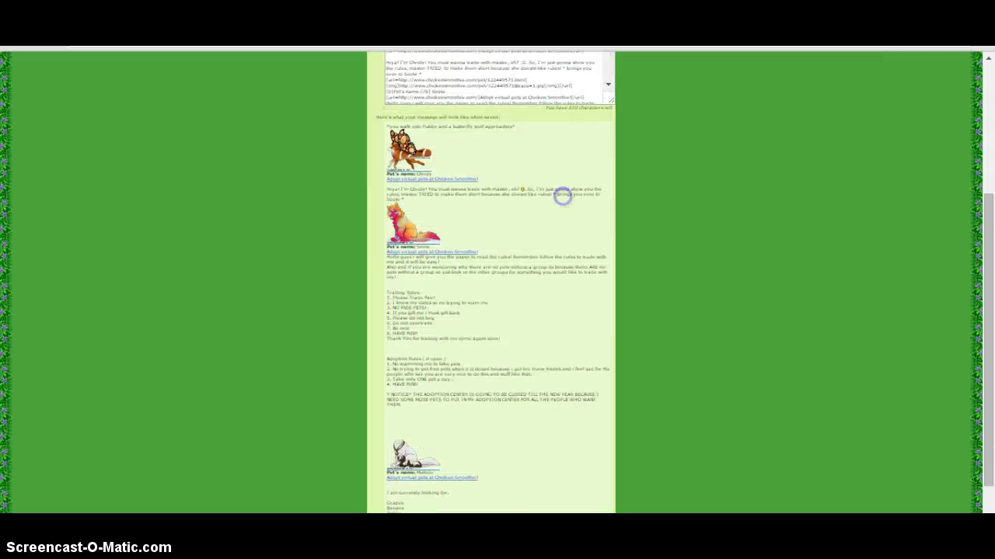
click(438, 496)
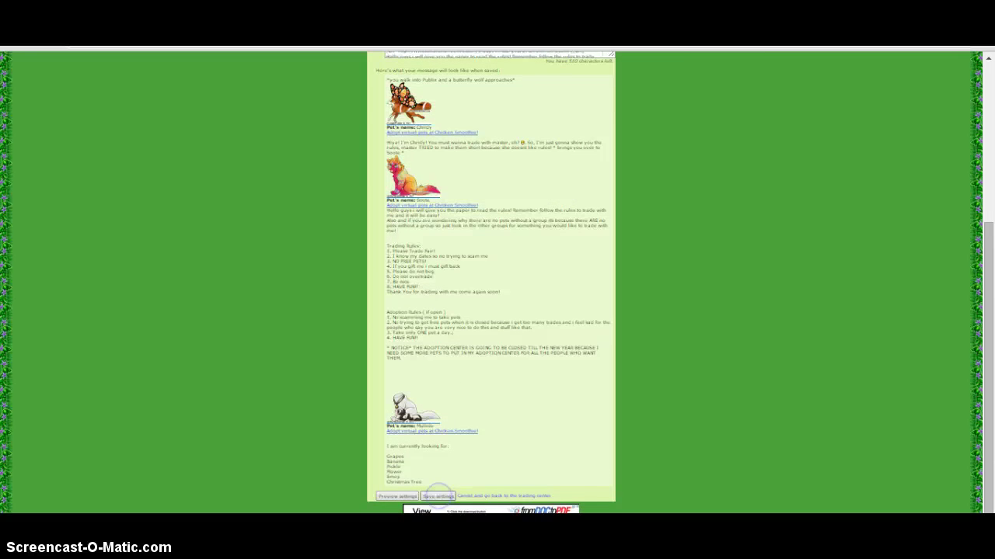
Page through the Dogs and Wolves pets, then switch to the NPT pet group
scroll(871, 173, up, 7)
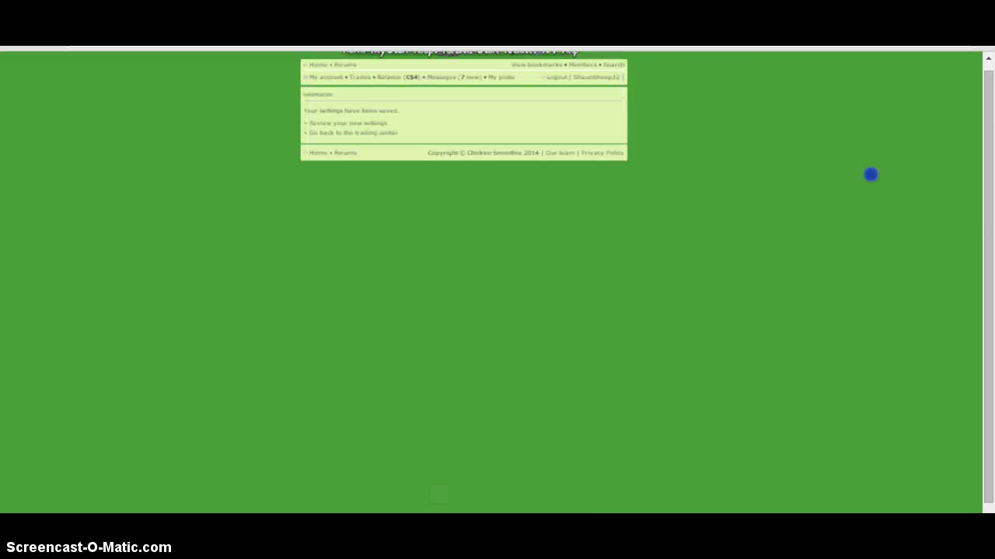
scroll(912, 327, up, 2)
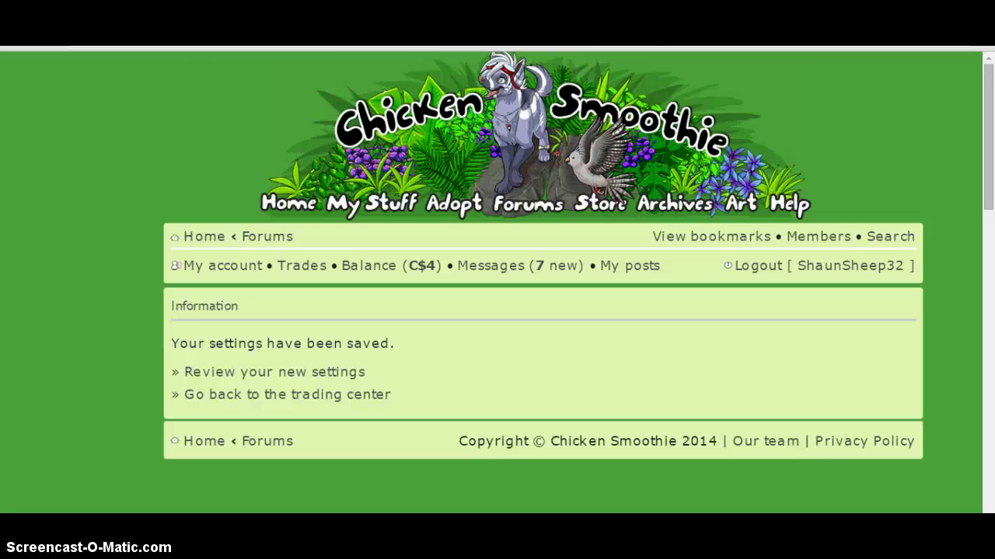
mouse_move(378, 210)
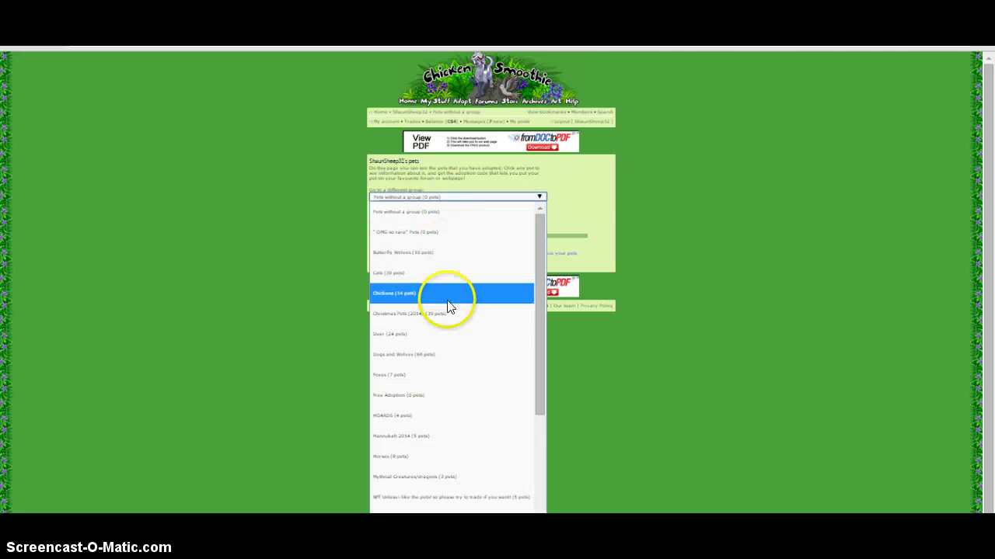
click(440, 357)
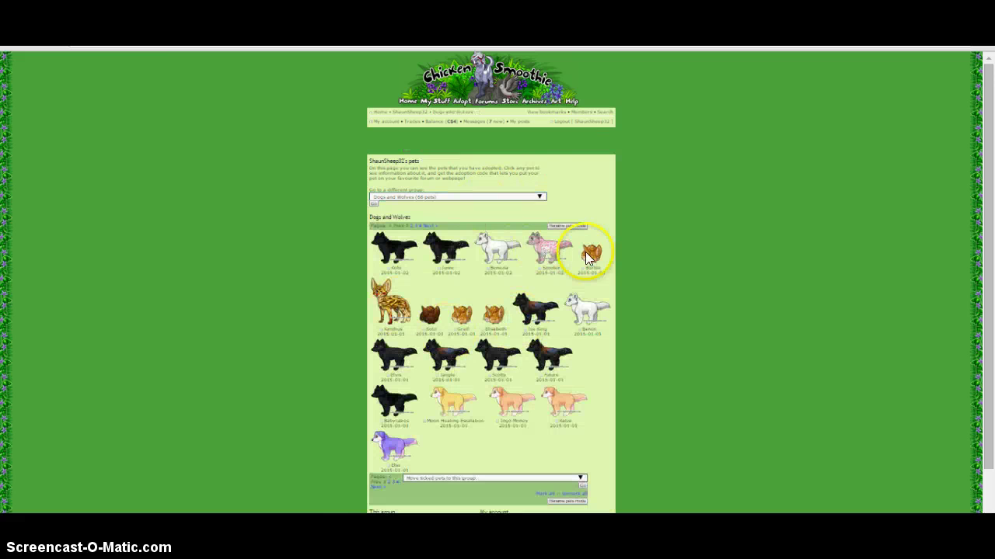
click(391, 487)
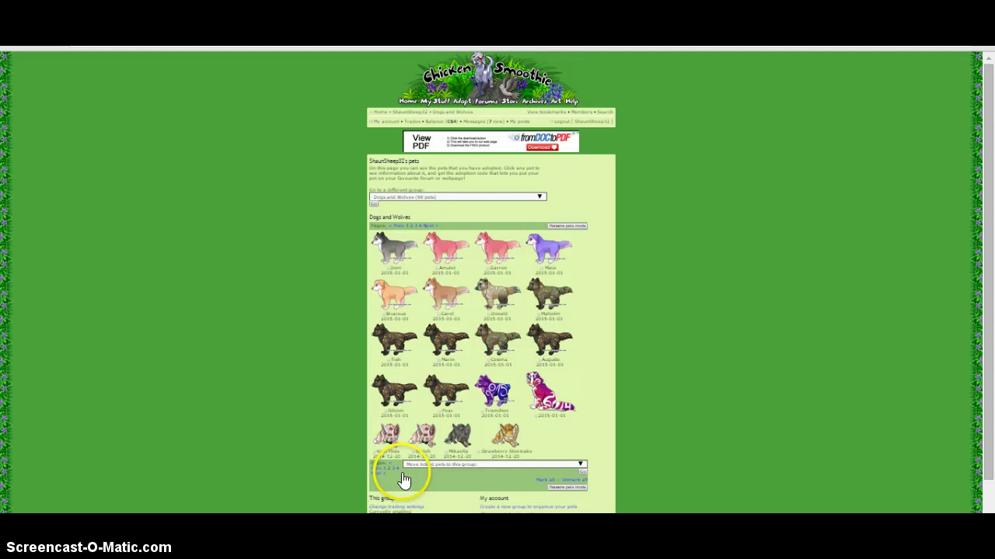
click(489, 196)
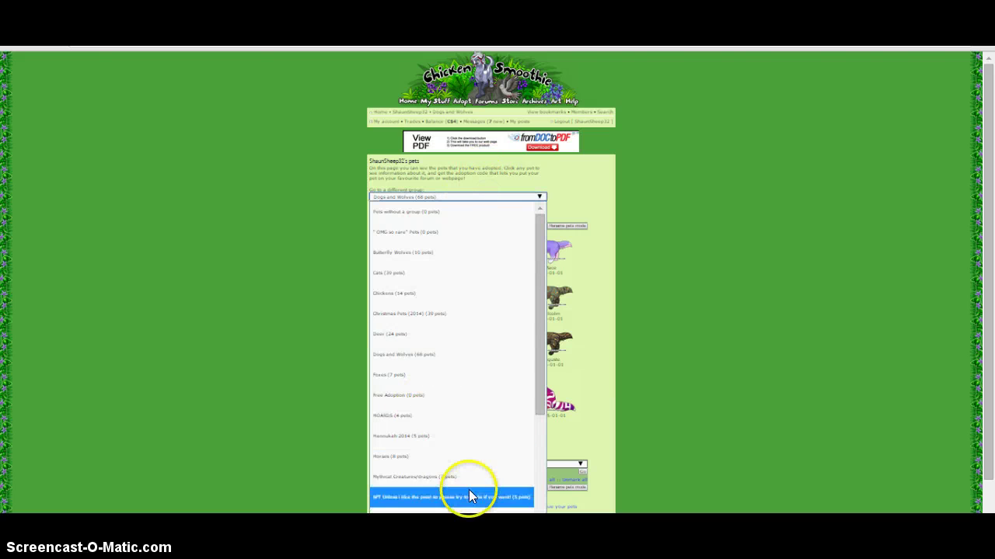
click(488, 497)
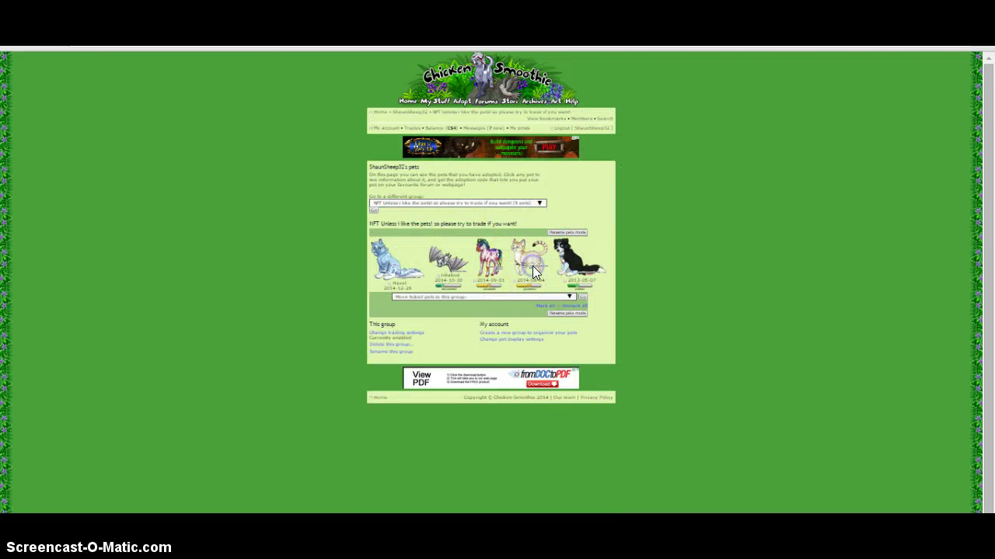
Open the cream cat's pet page and copy its entire forum image code
click(532, 266)
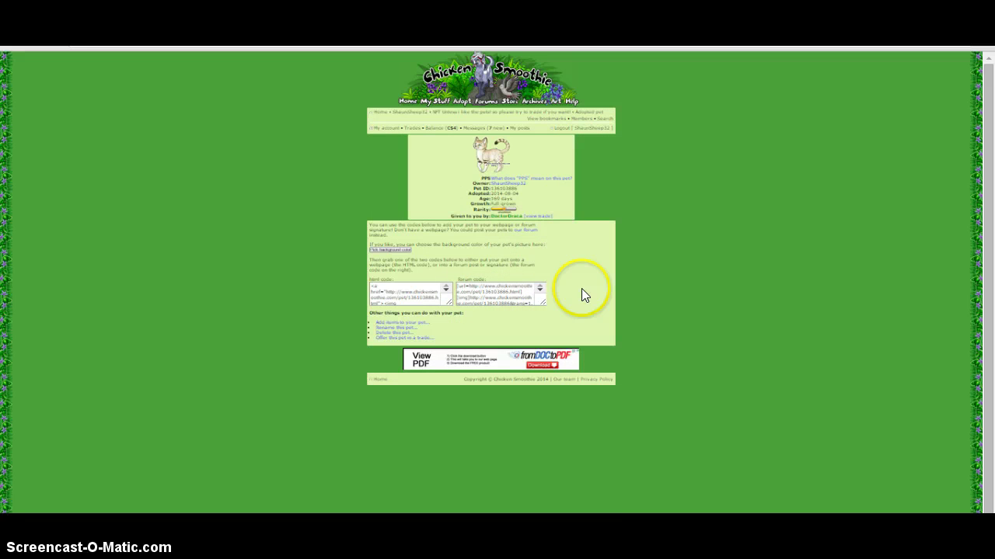
click(539, 291)
scroll(517, 296, down, 2)
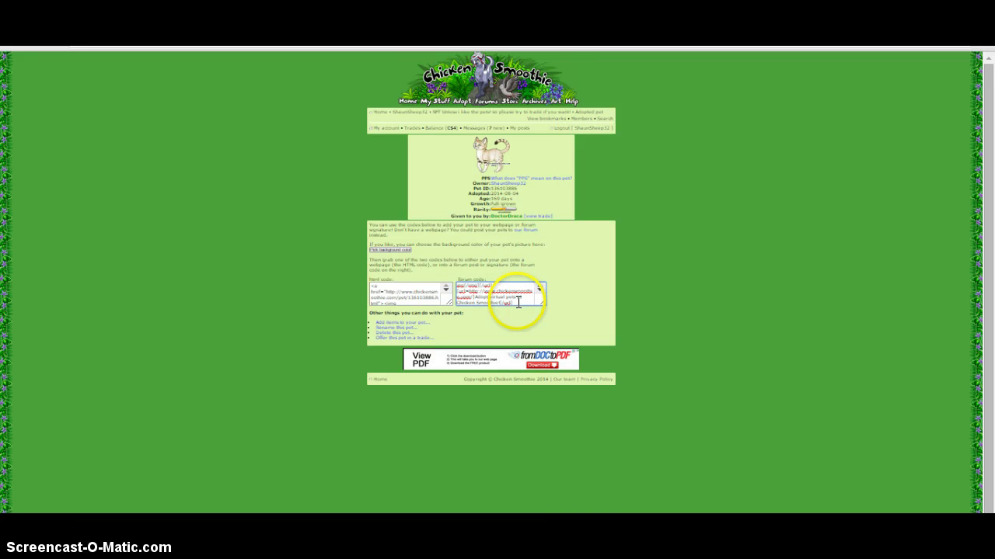
drag(519, 303, 446, 271)
right_click(465, 287)
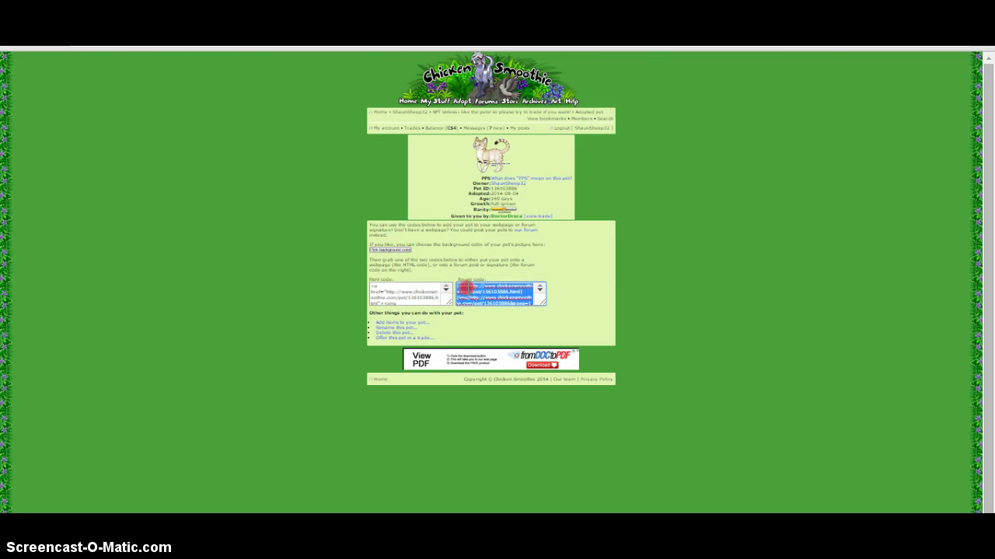
click(557, 102)
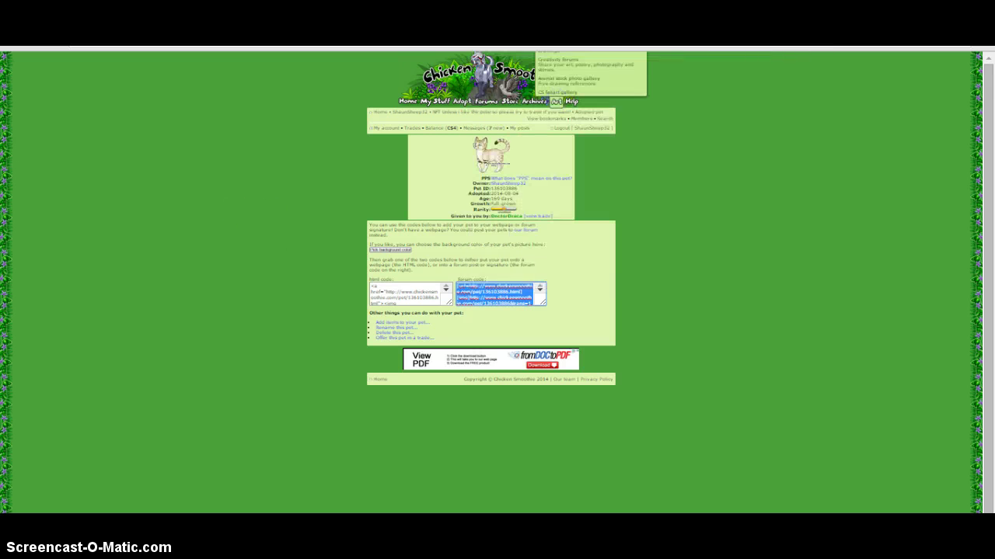
Back in Trade settings, paste the cat's forum code on a blank line below 'Christmas Tree'
click(409, 127)
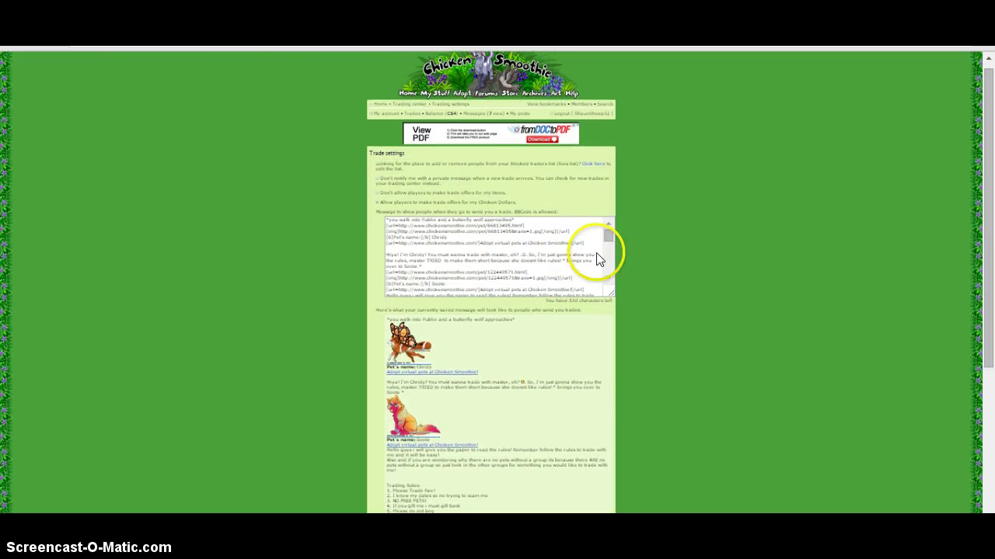
click(607, 272)
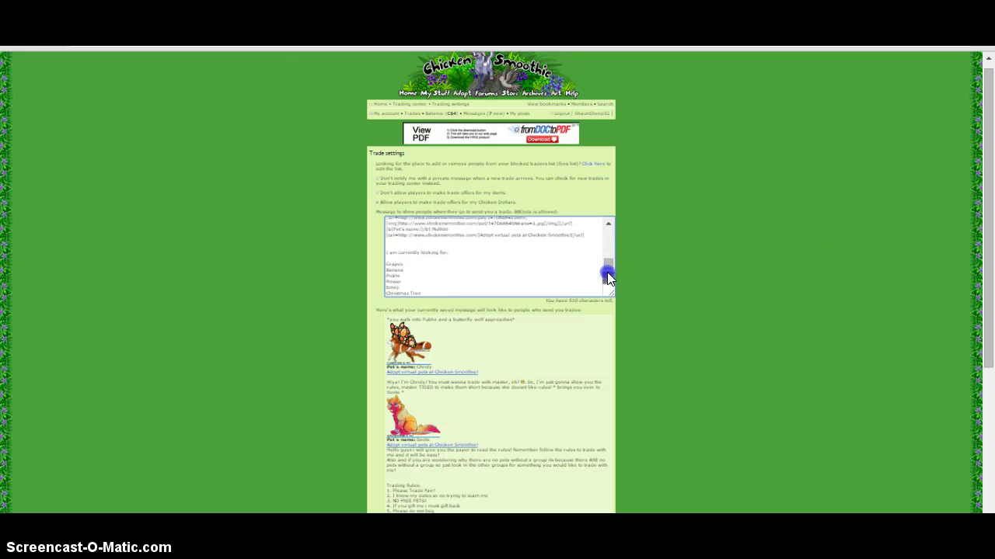
click(435, 288)
key(Return)
key(Return)
key(Return)
key(Return)
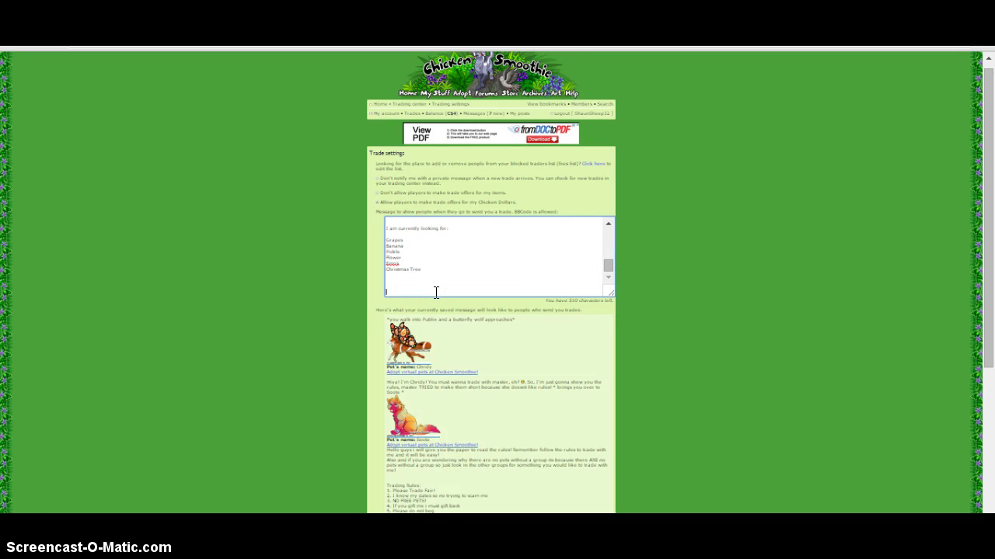
click(398, 286)
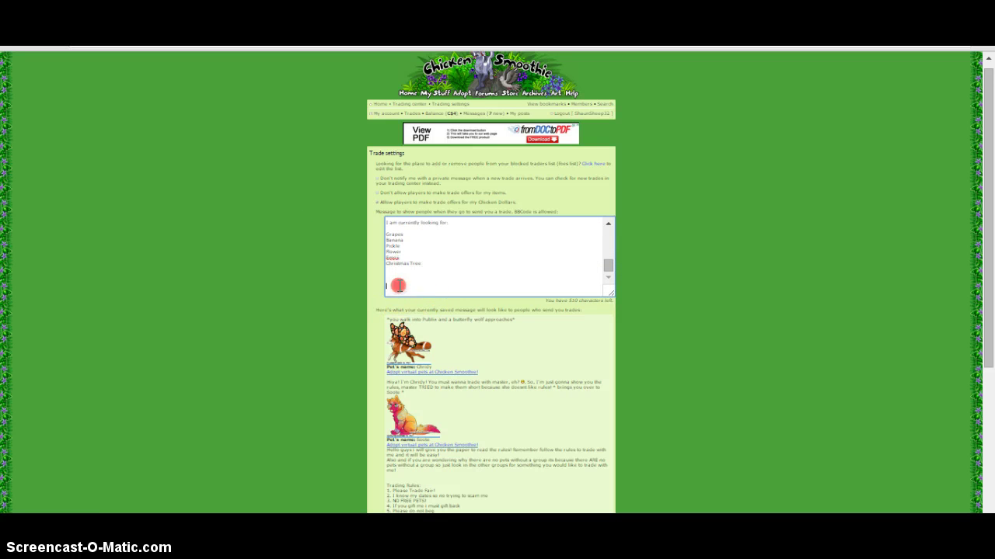
right_click(400, 286)
click(449, 370)
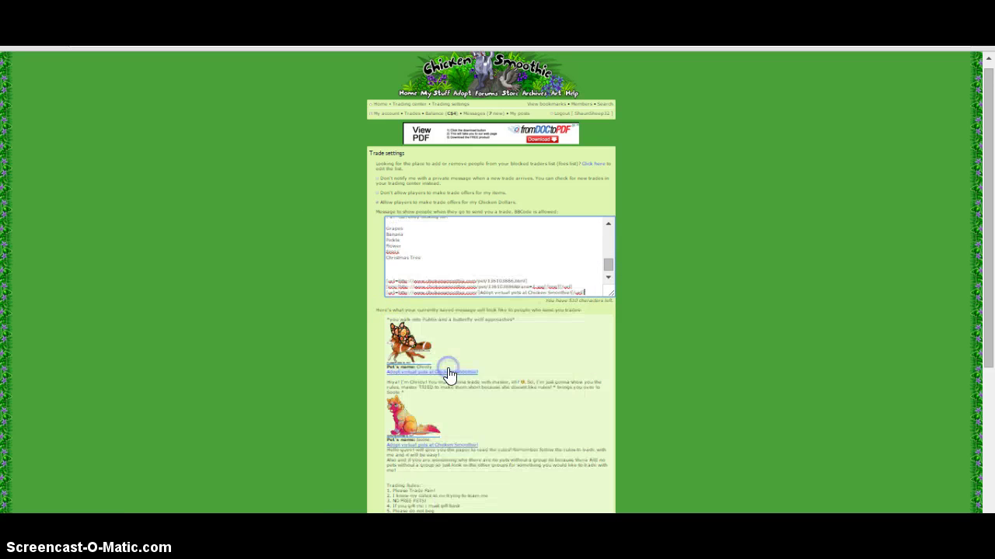
drag(989, 215, 984, 396)
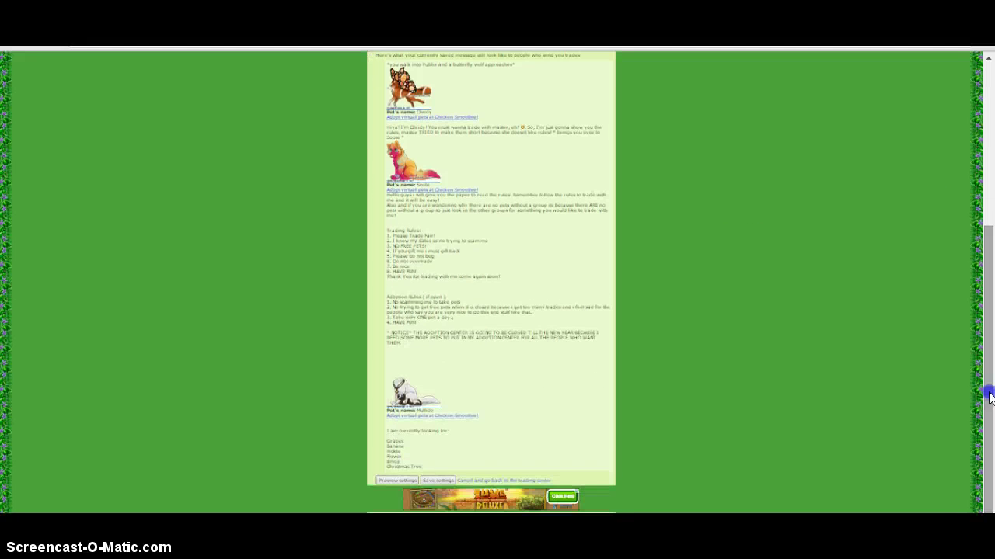
Preview the settings and scroll to the cat picture and adoption link below the wish list
click(402, 480)
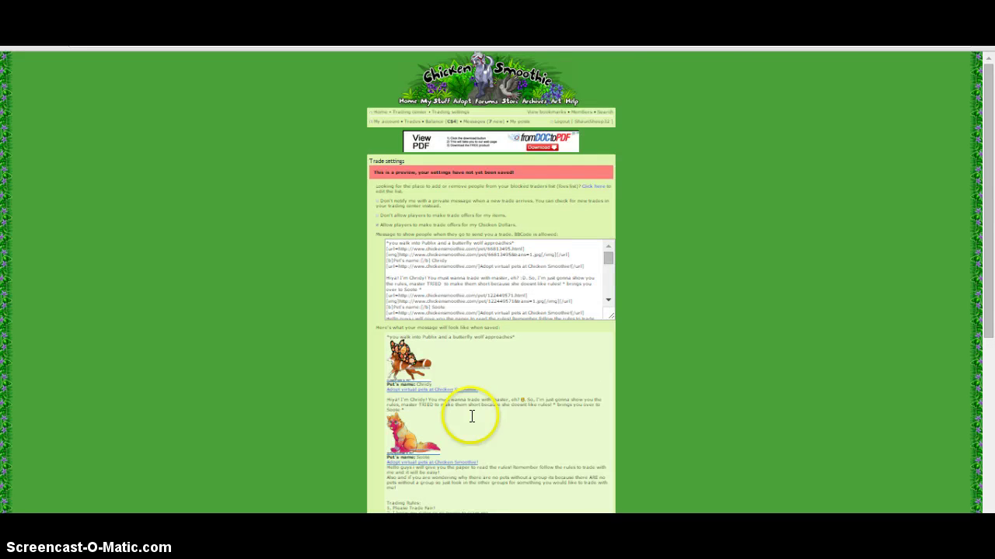
drag(984, 162, 990, 357)
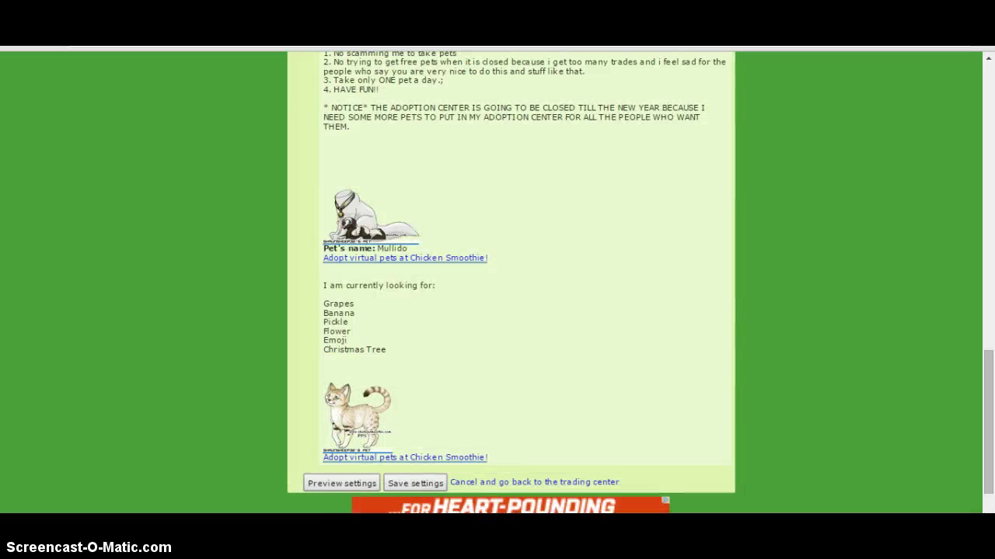
scroll(981, 248, down, 2)
scroll(959, 467, up, 15)
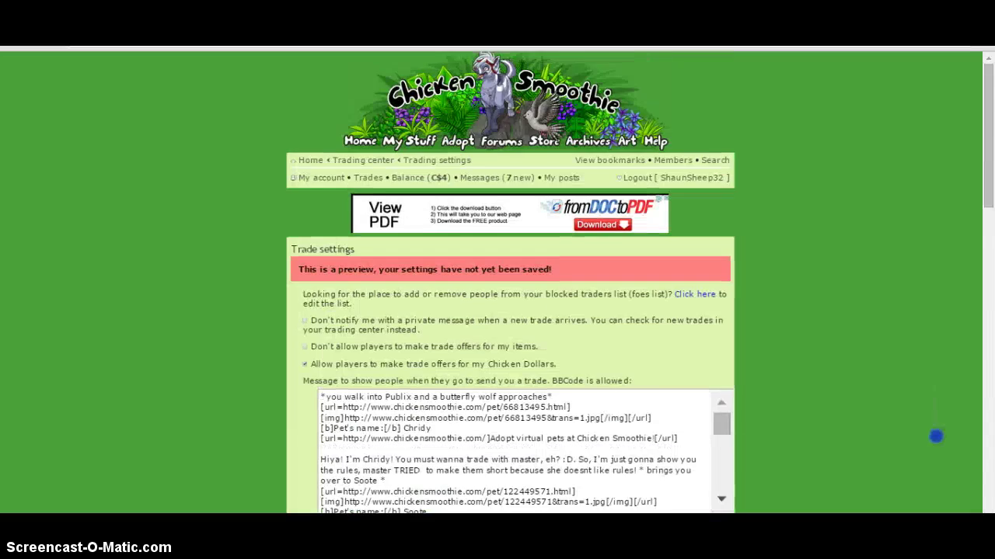
scroll(962, 287, down, 3)
scroll(944, 329, down, 1)
scroll(719, 237, down, 10)
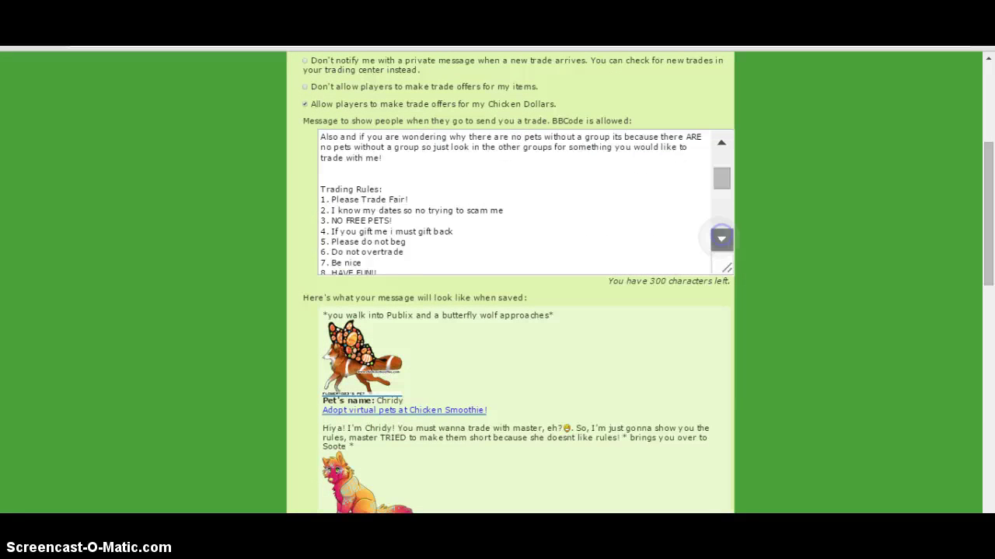
scroll(721, 237, up, 4)
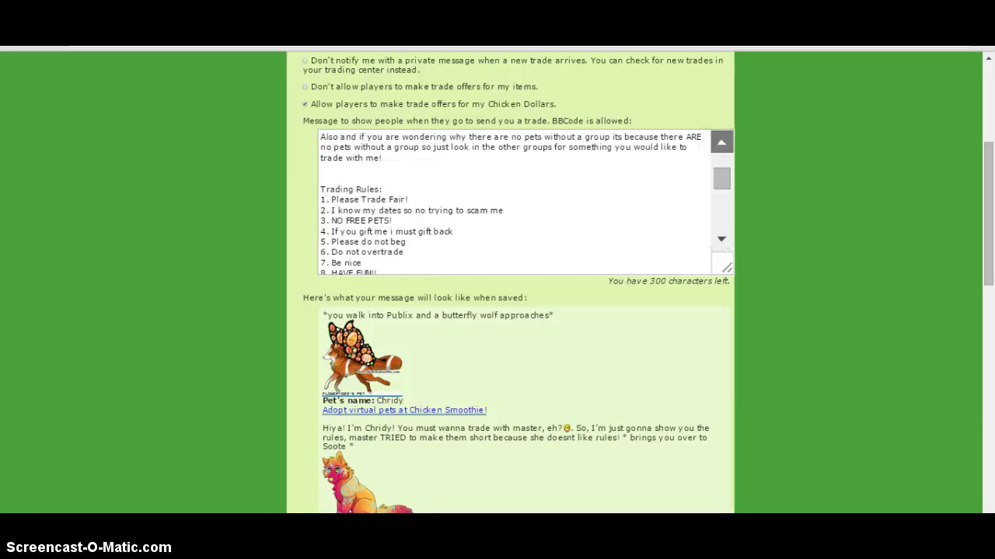
scroll(689, 136, up, 5)
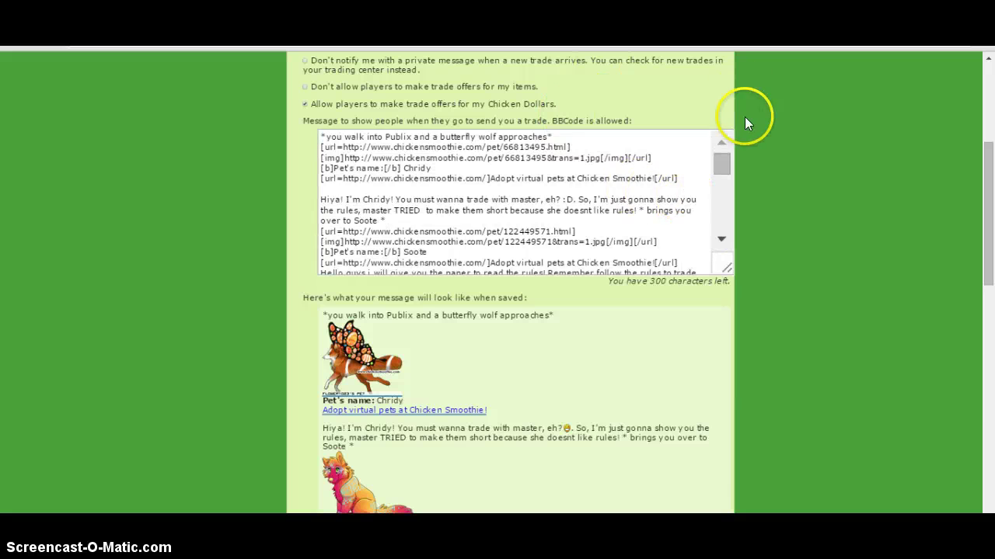
mouse_move(724, 160)
mouse_down()
mouse_move(723, 184)
mouse_move(723, 175)
mouse_up()
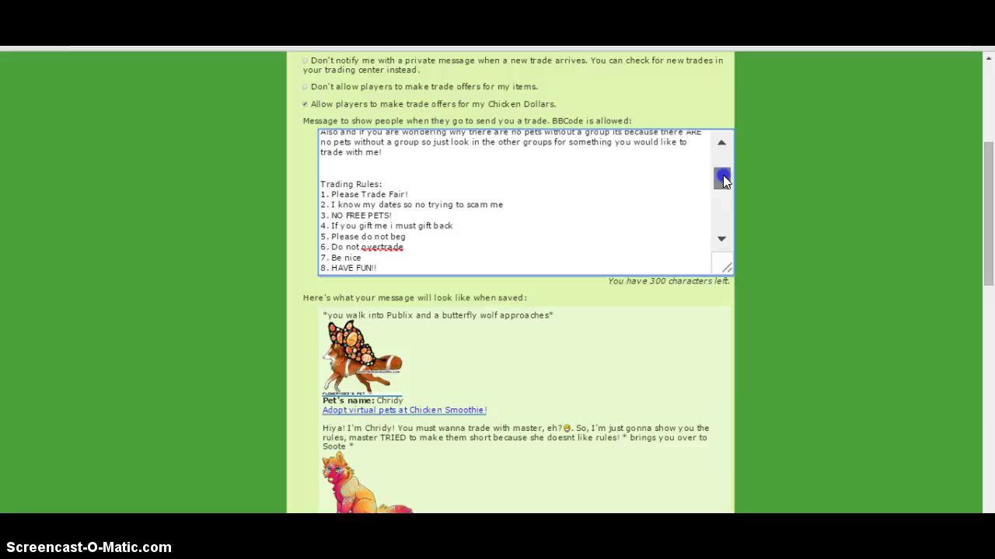
drag(723, 180, 725, 195)
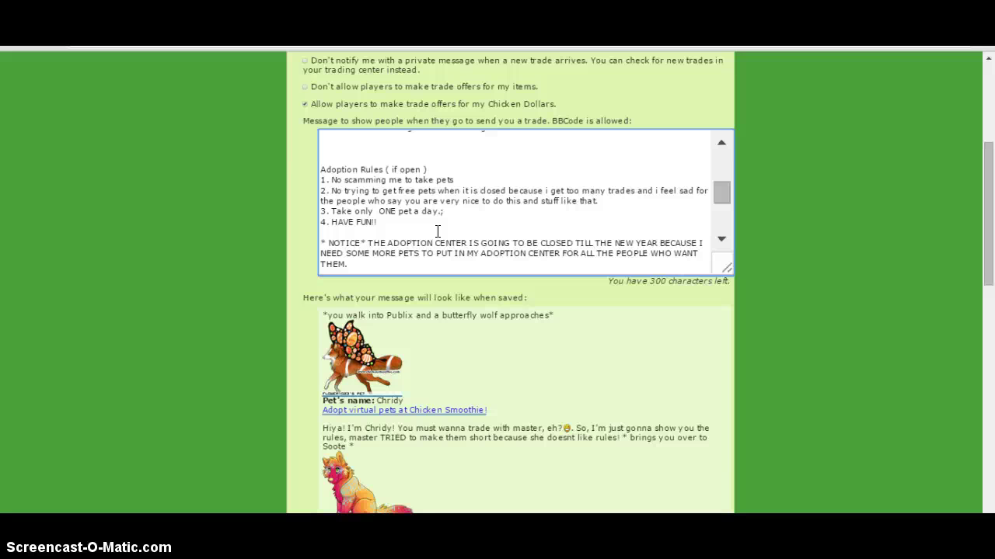
click(720, 248)
click(719, 247)
click(719, 247)
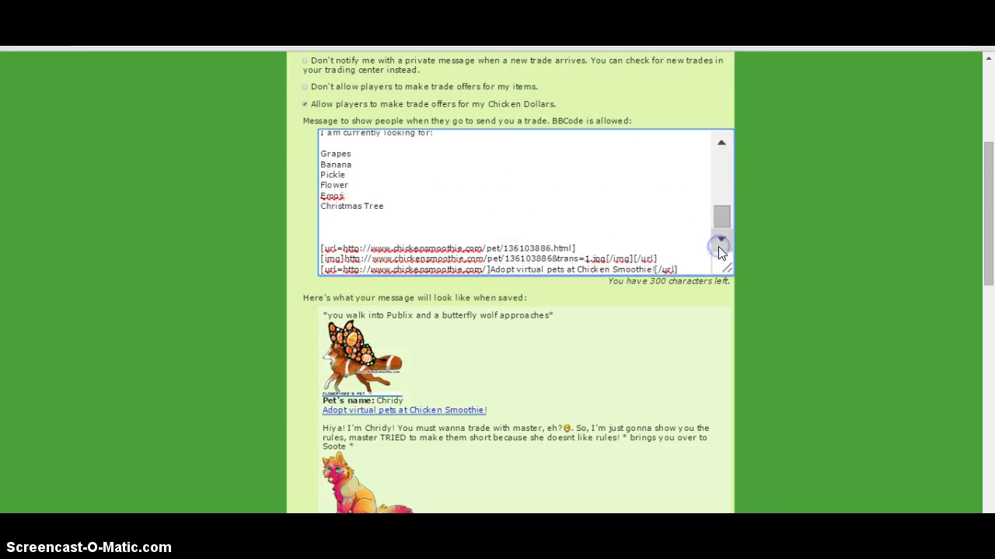
click(718, 147)
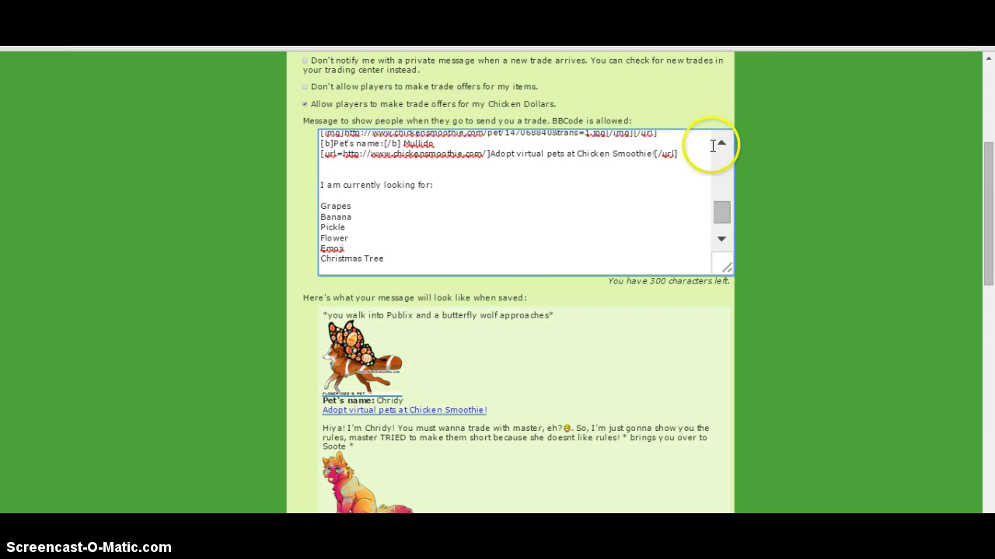
click(718, 146)
click(718, 146)
click(715, 144)
click(715, 145)
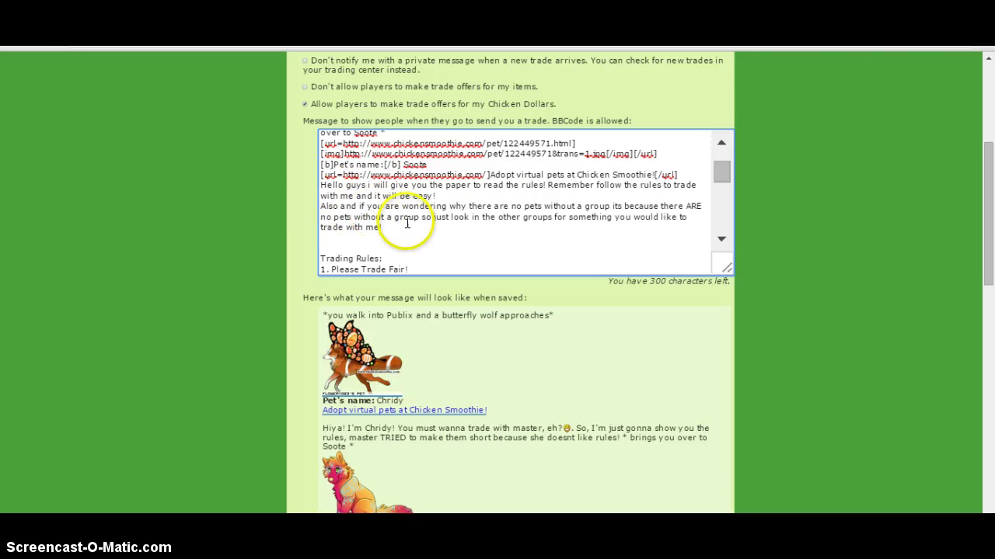
click(722, 143)
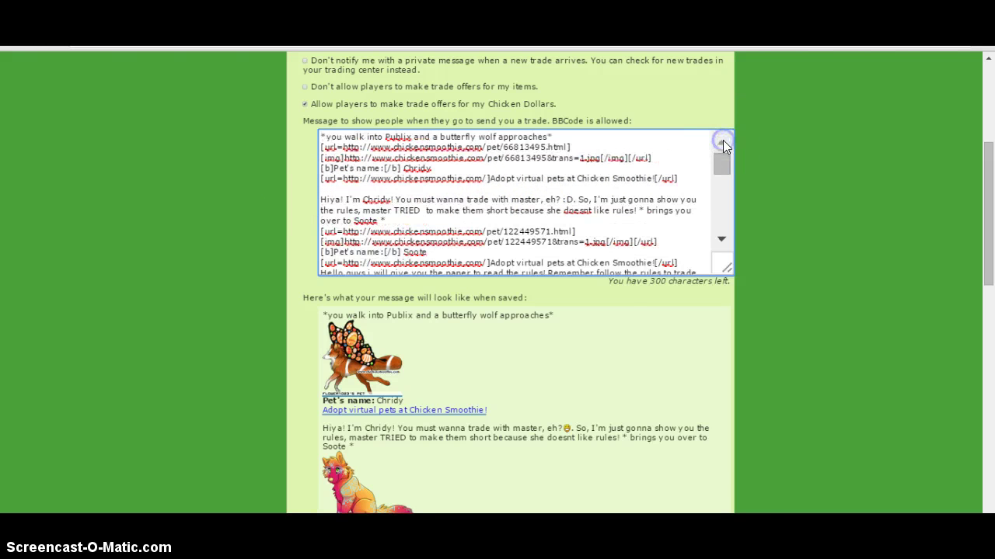
key(ctrl+plus)
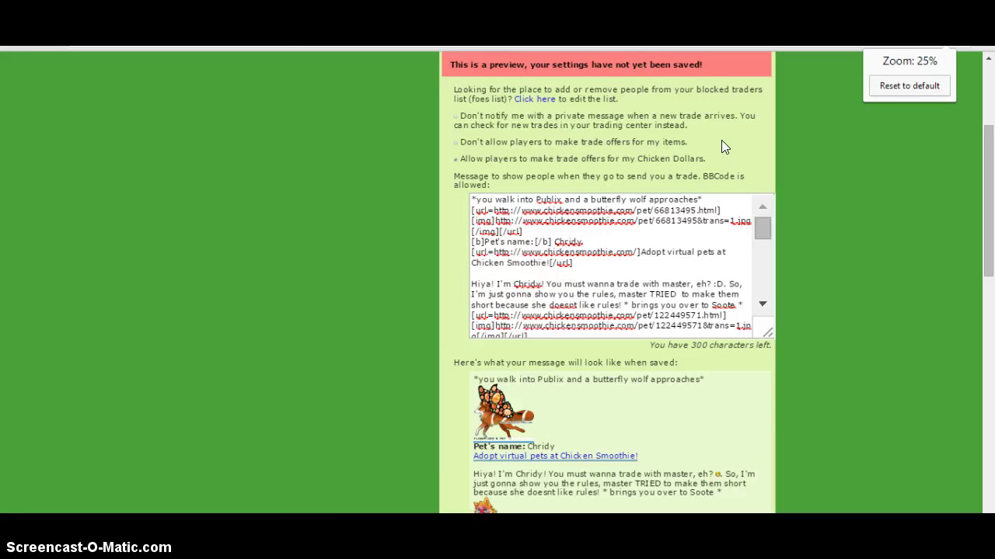
key(ctrl+plus)
click(721, 142)
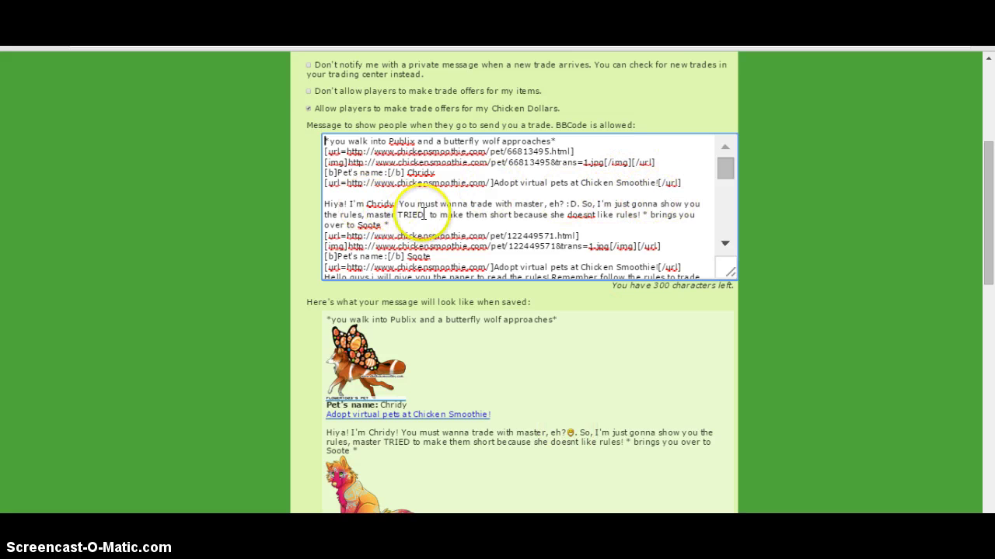
click(723, 245)
drag(723, 246, 723, 245)
click(984, 151)
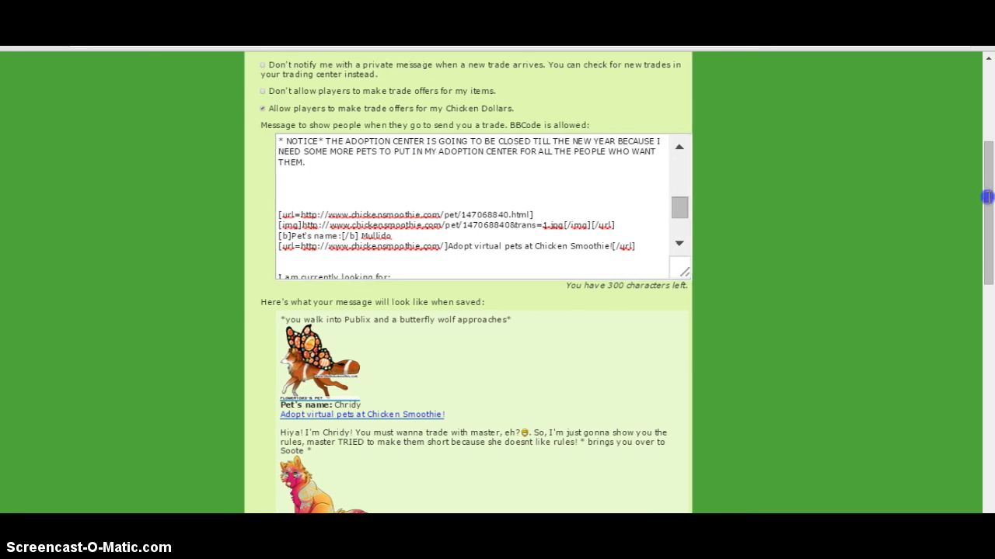
drag(986, 224, 817, 295)
Refresh the preview, then save the trade settings with the wish list and cat picture
click(412, 424)
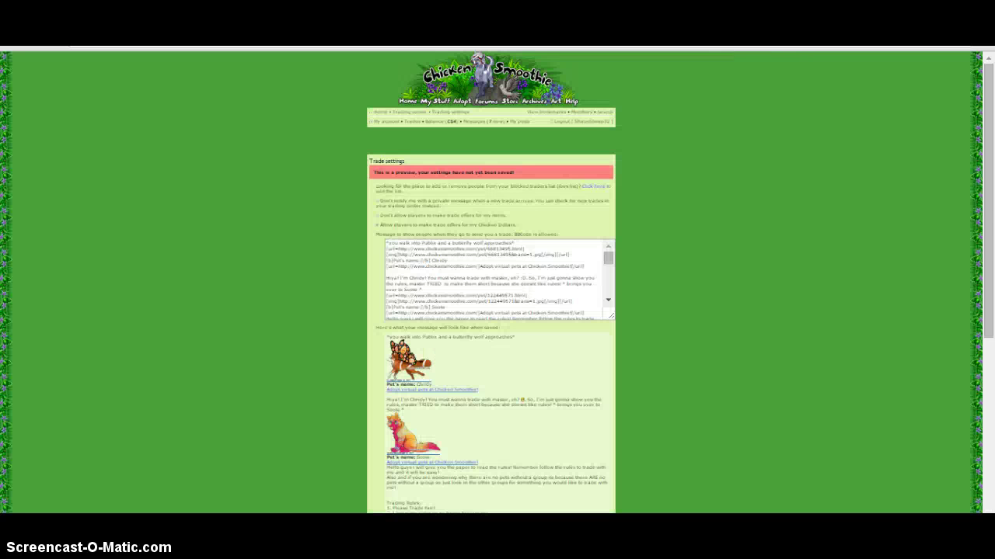
scroll(161, 251, down, 5)
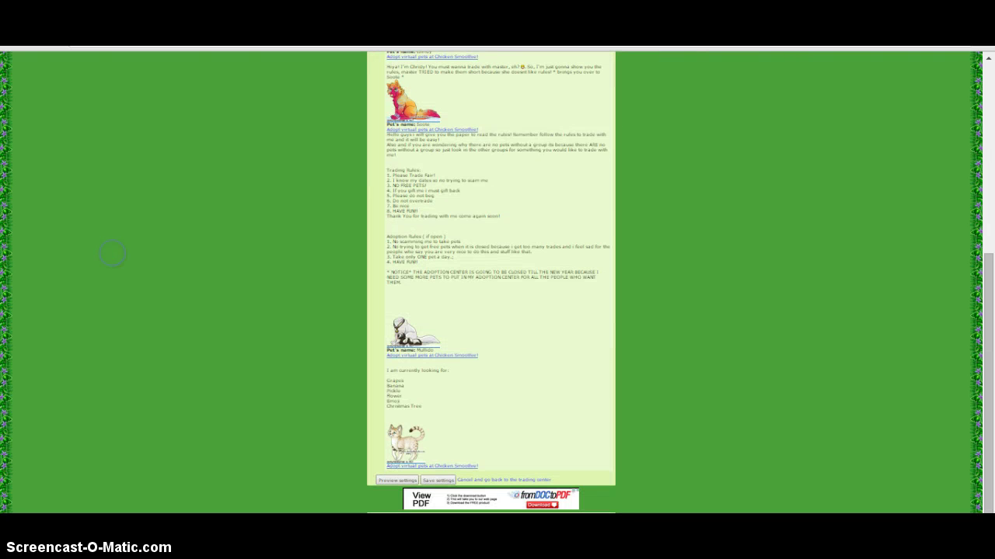
click(438, 481)
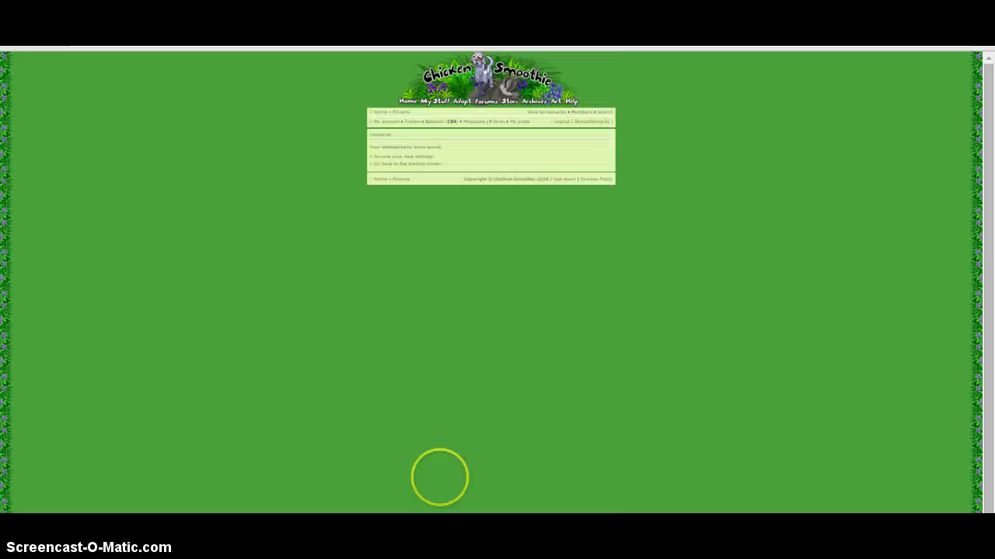